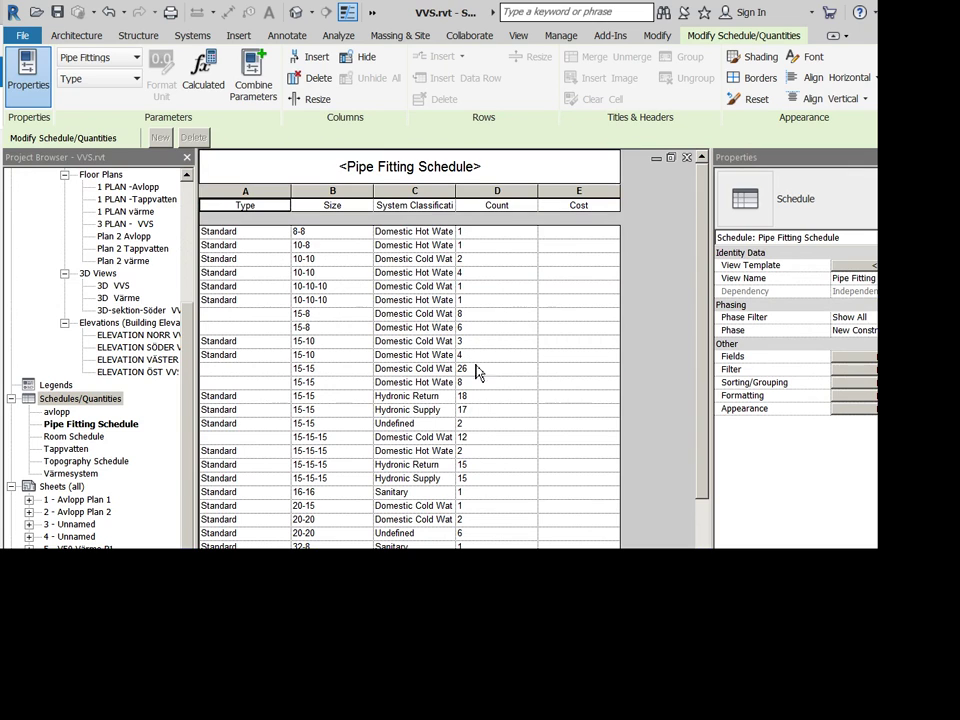
# Select the 8-8 size fitting in the Pipe Fitting Schedule and examine that elbow and its surroundings in the 3D VVS view.
pyautogui.scroll(-4, 489, 396)
pyautogui.scroll(4, 478, 430)
pyautogui.click(348, 235)
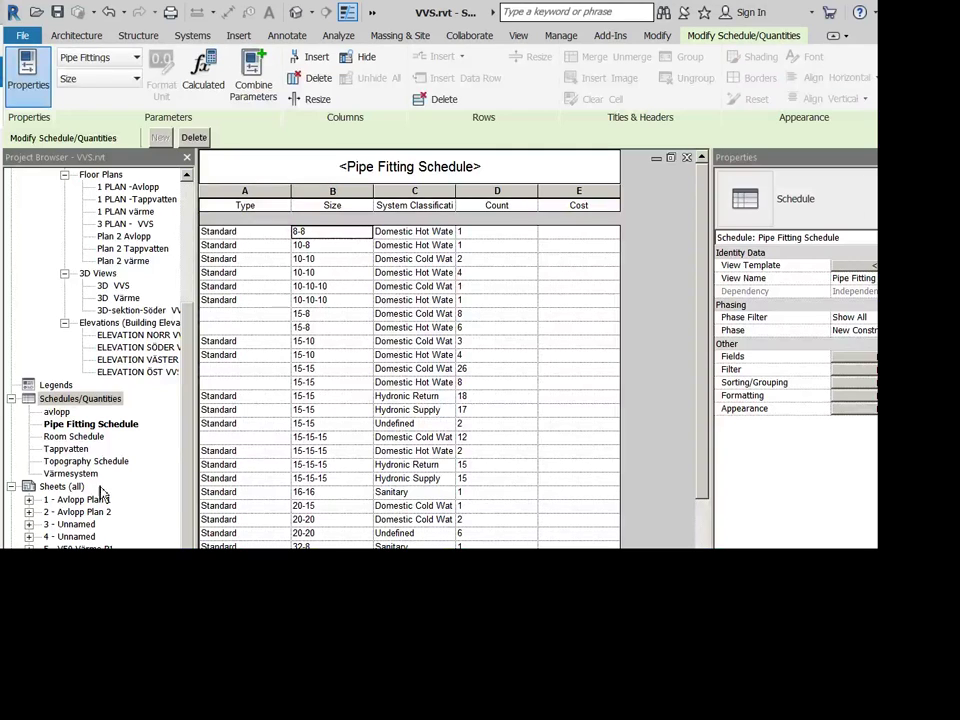
pyautogui.doubleClick(125, 287)
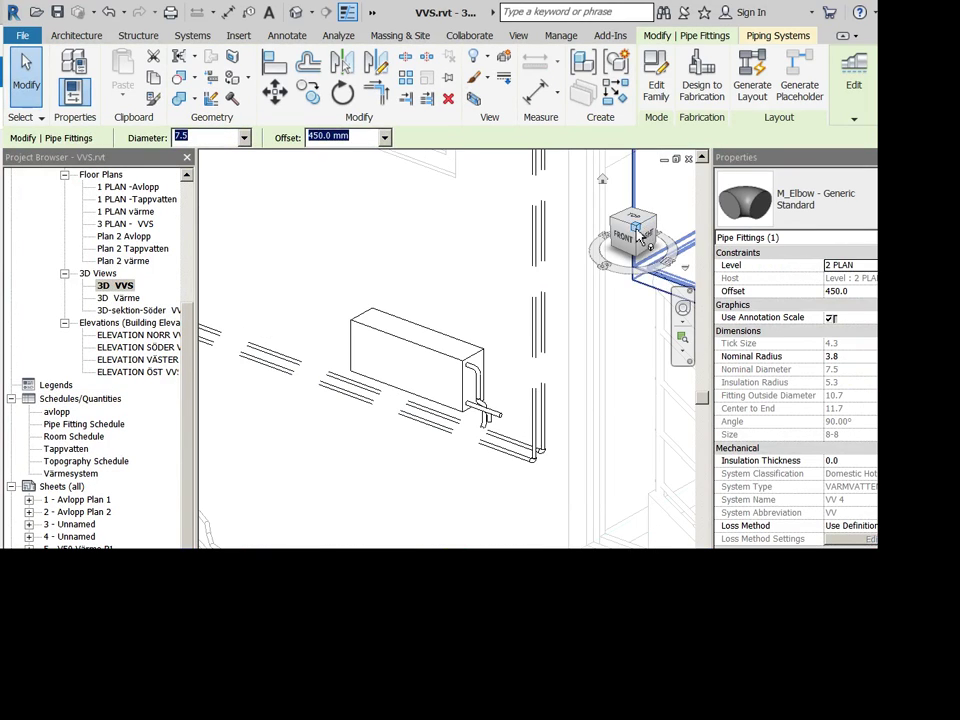
pyautogui.click(634, 229)
pyautogui.scroll(5, 604, 332)
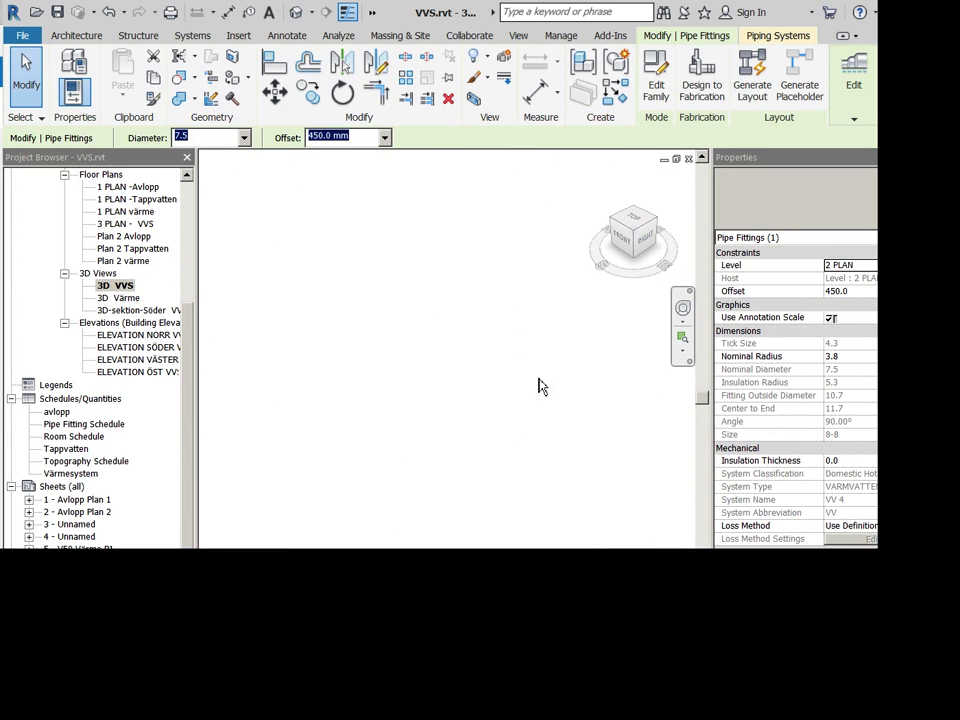
pyautogui.click(527, 418)
pyautogui.scroll(3, 504, 425)
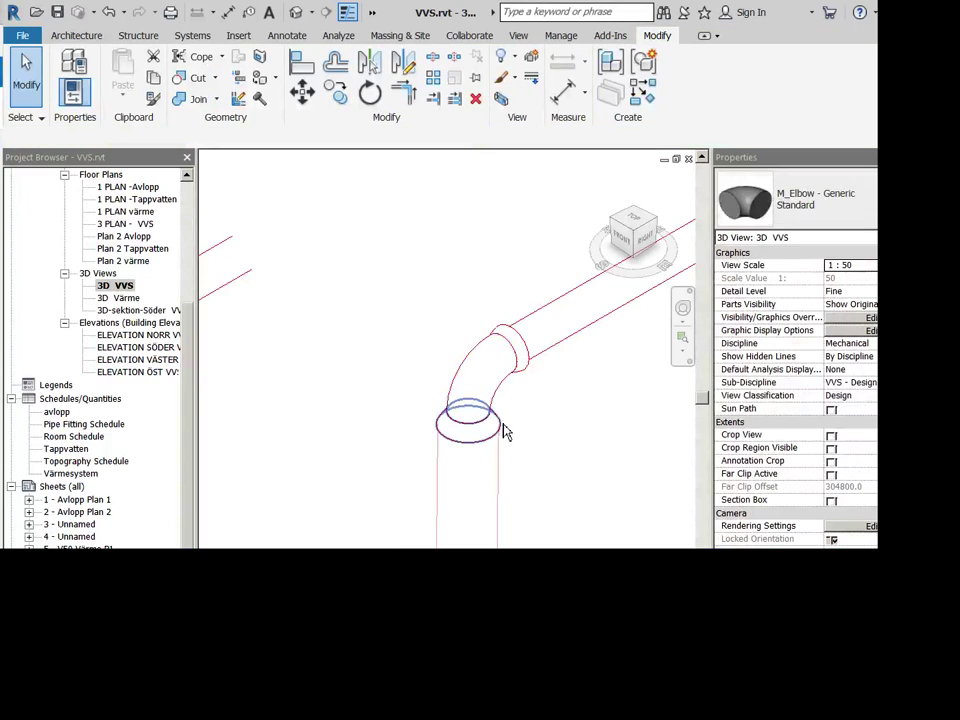
pyautogui.click(503, 388)
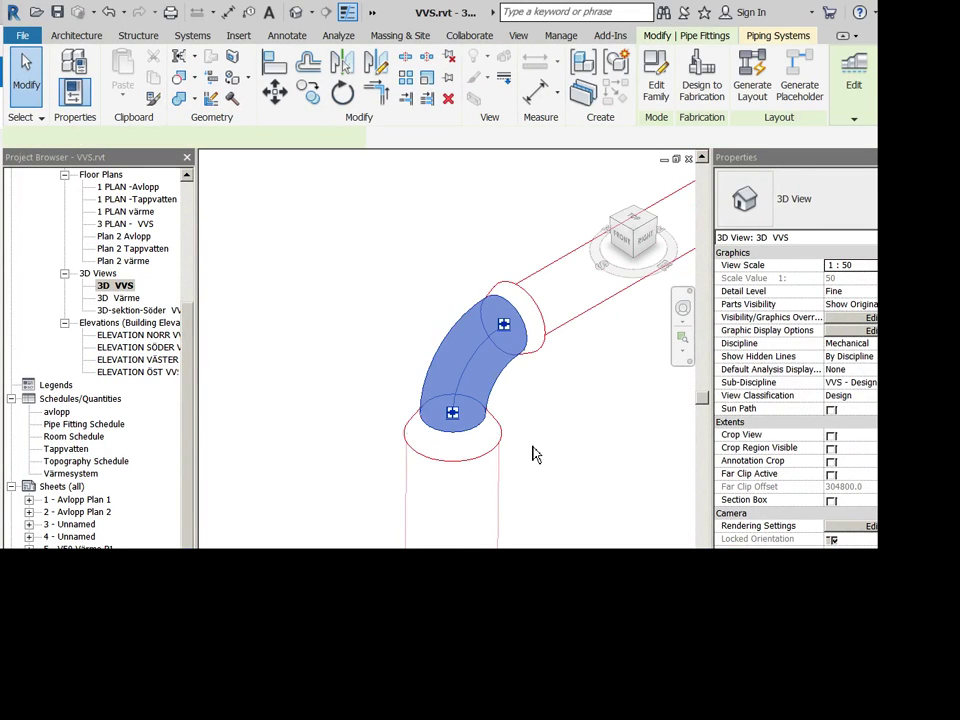
pyautogui.scroll(-5, 549, 456)
pyautogui.scroll(-5, 480, 466)
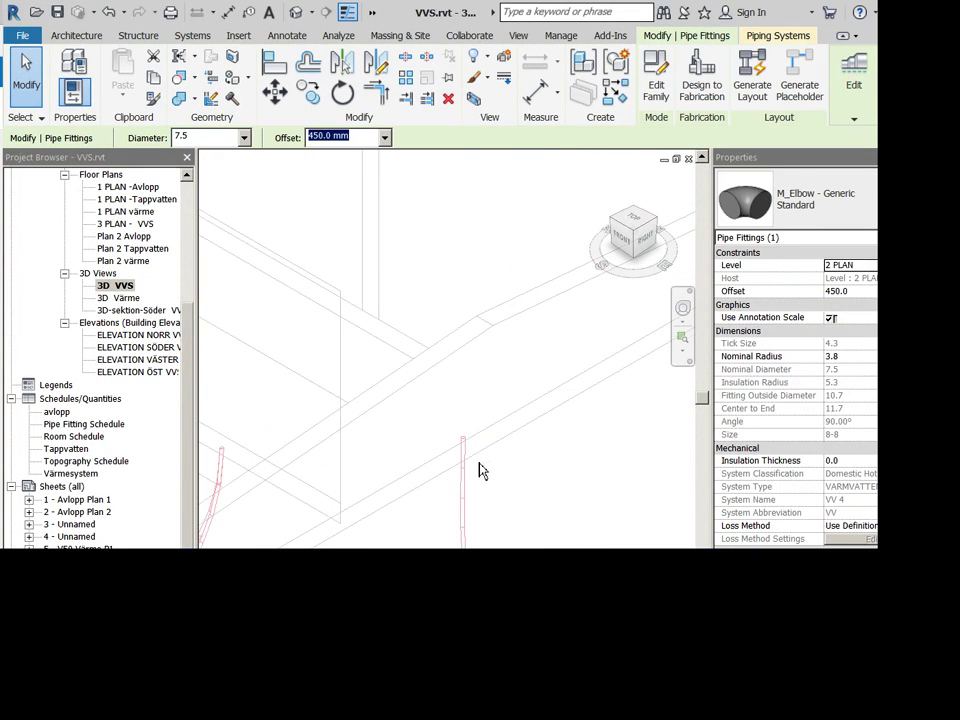
pyautogui.keyDown('shift'); pyautogui.moveTo(488, 424); pyautogui.dragTo(678, 237, button='middle'); pyautogui.keyUp('shift')
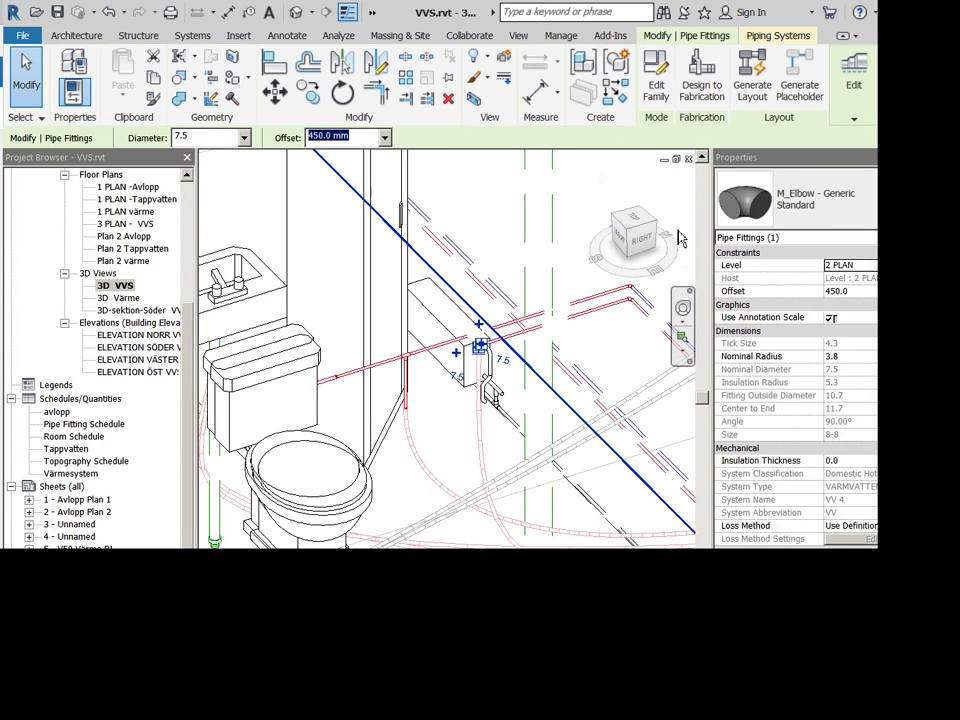
pyautogui.click(689, 160)
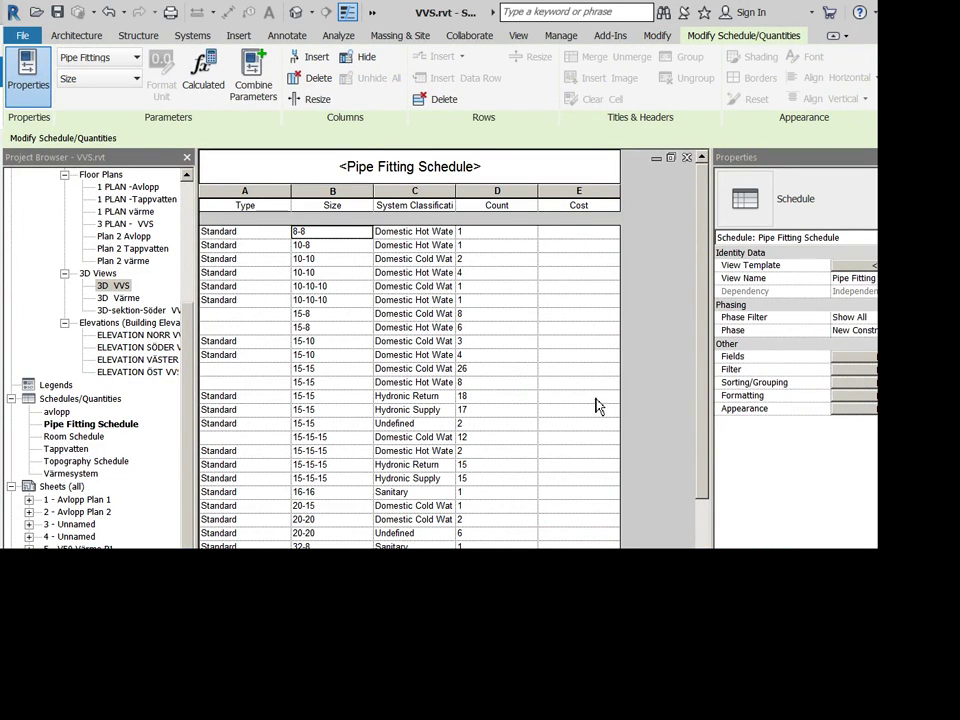
# Widen the schedule's System Classification column and filter the fittings to those whose System Classification equals Sanitary.
pyautogui.moveTo(455, 195); pyautogui.dragTo(484, 200)
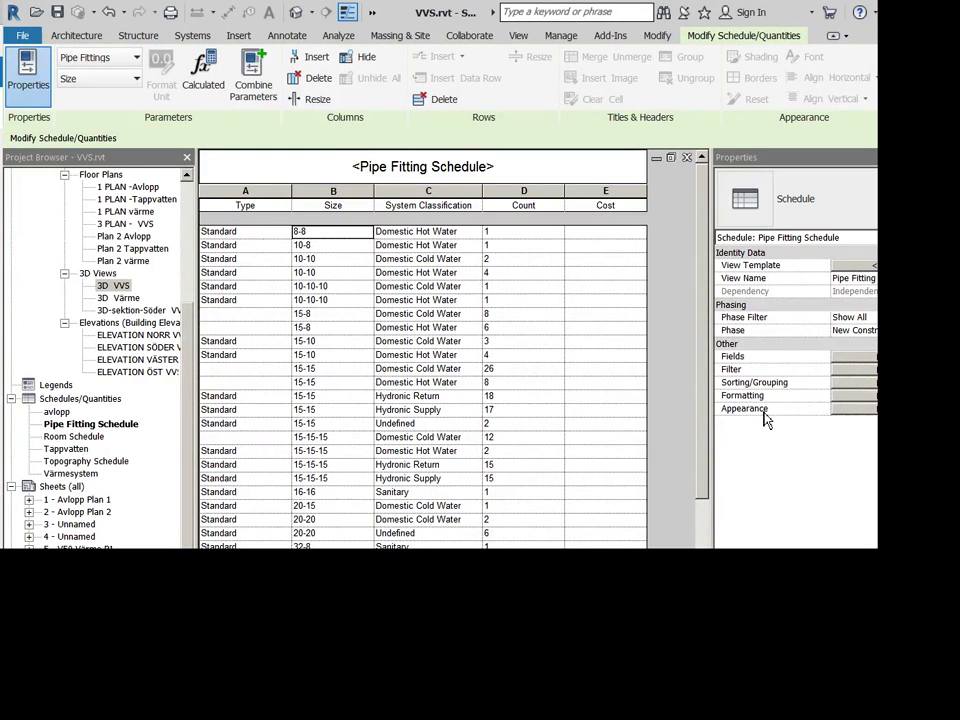
pyautogui.click(855, 369)
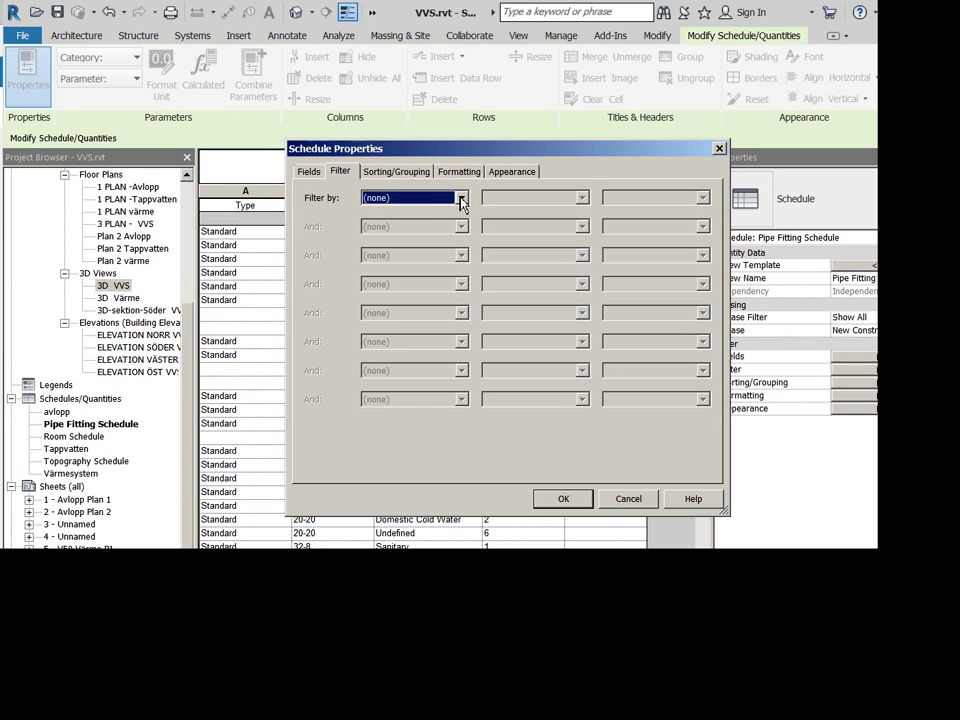
pyautogui.click(462, 199)
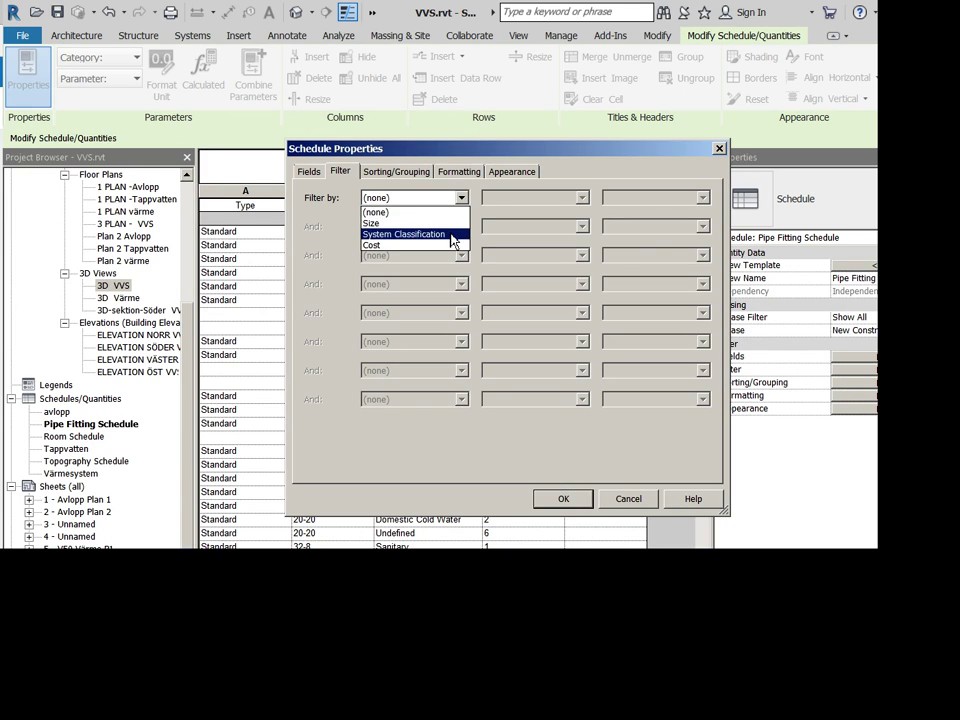
pyautogui.click(453, 235)
pyautogui.click(704, 199)
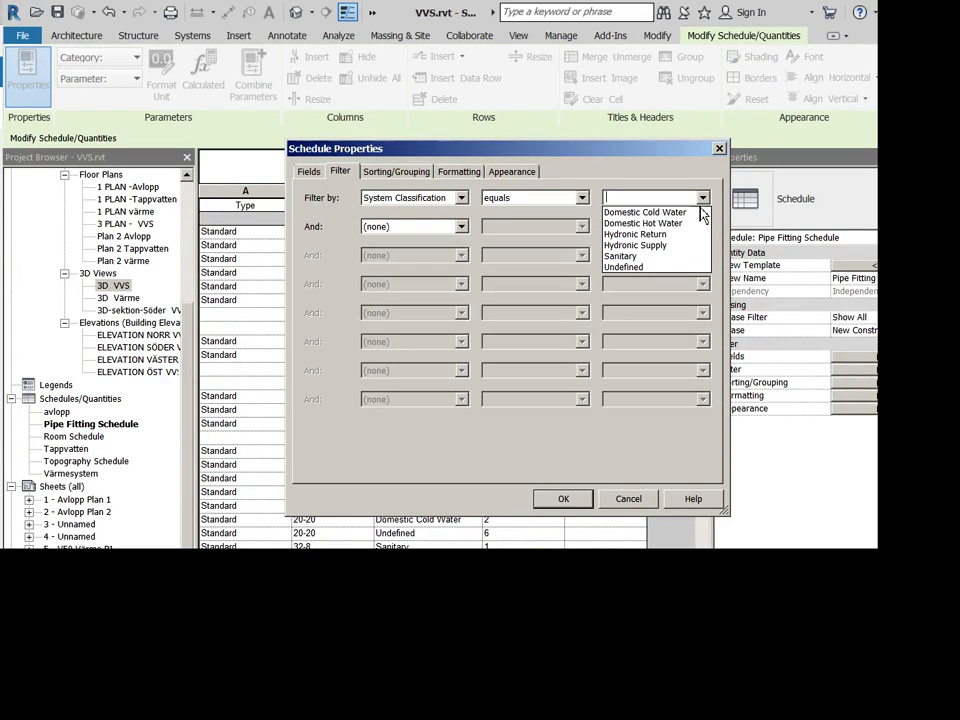
pyautogui.click(672, 258)
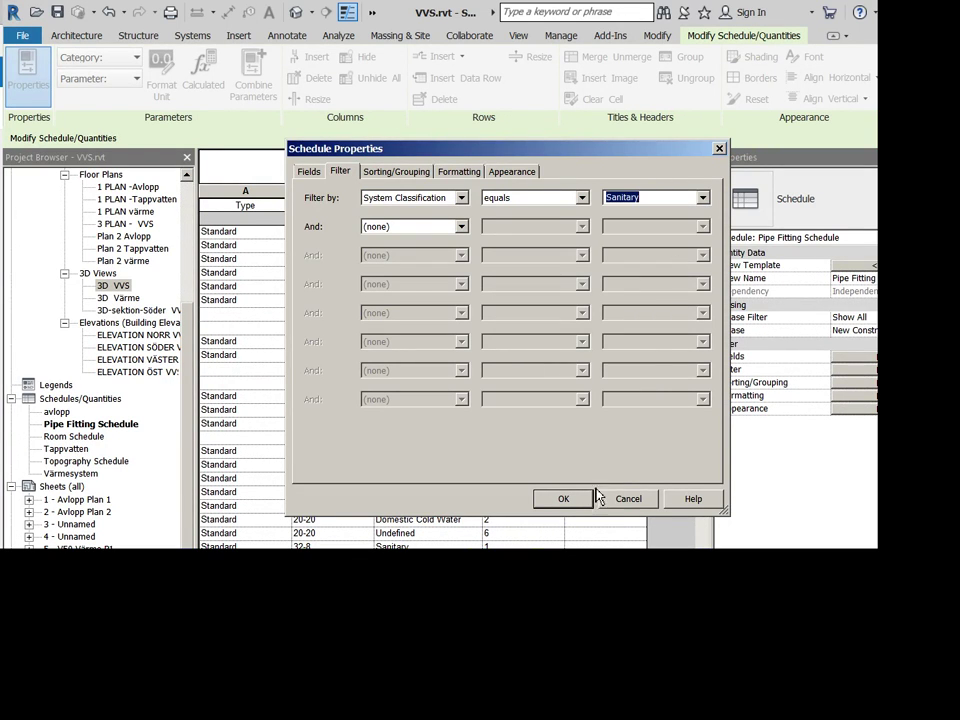
pyautogui.click(563, 498)
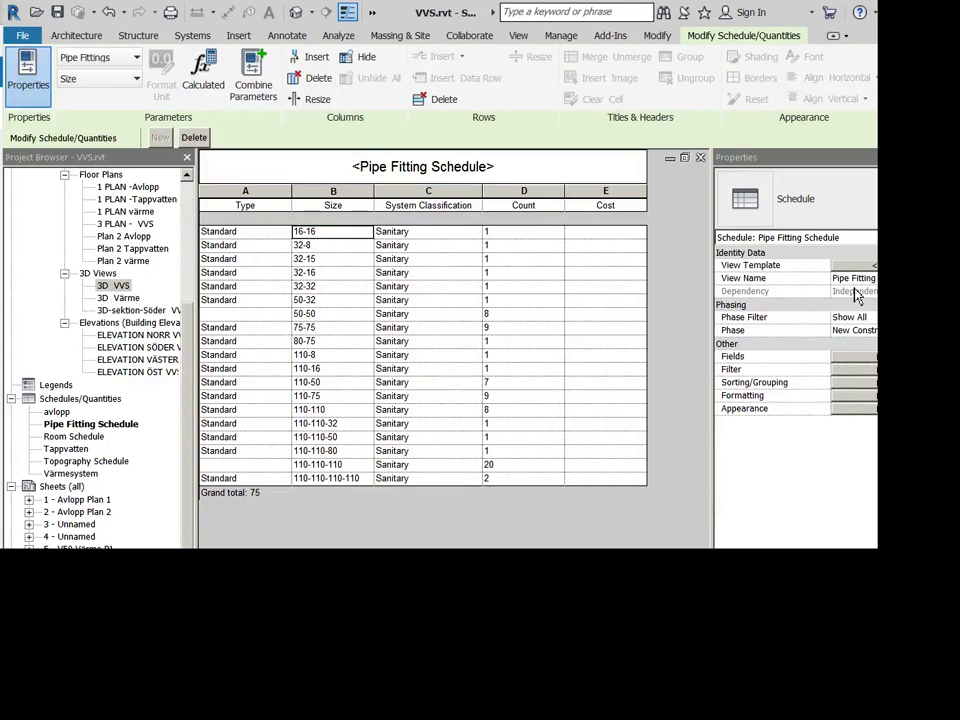
# Rename the pipe fitting schedule view to Avlopp.
pyautogui.click(735, 307)
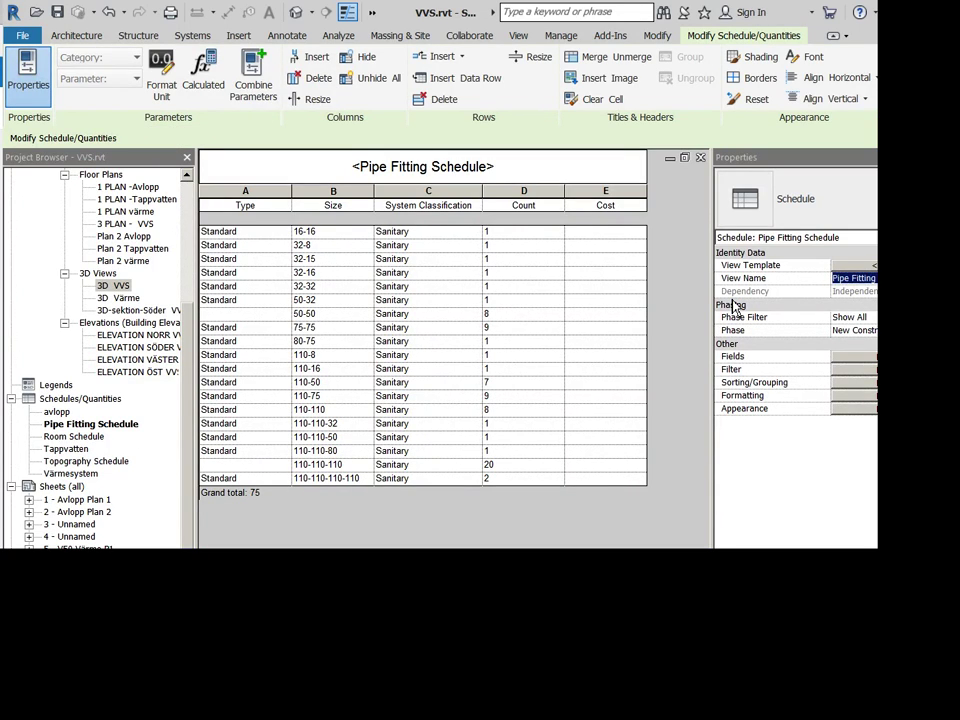
pyautogui.write('Avlopp')
pyautogui.press('Return')
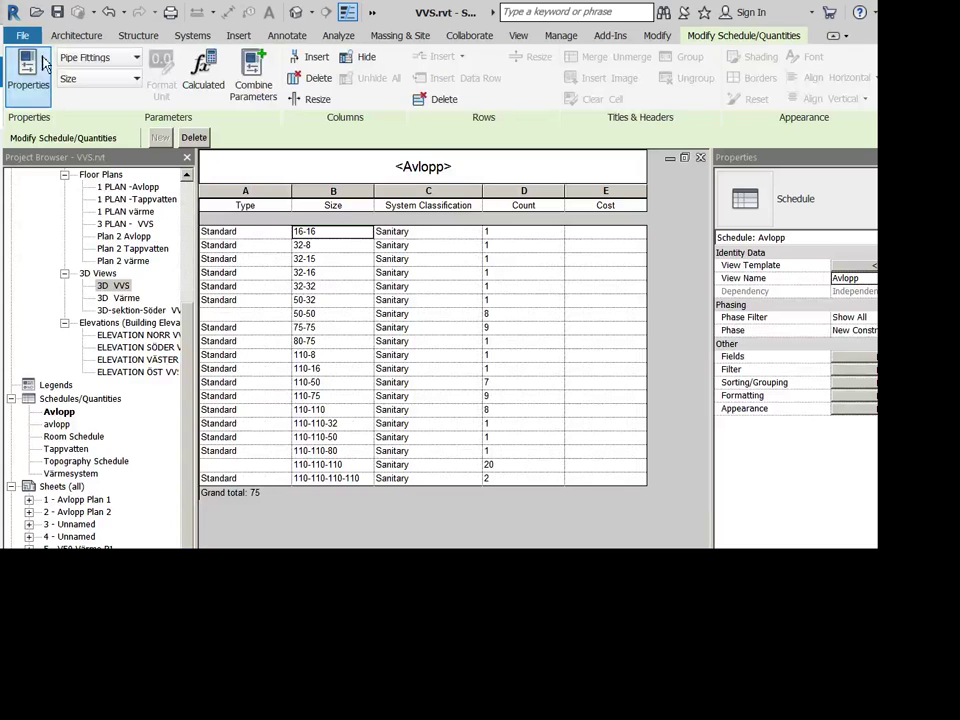
# Hide the Type column of the Avlopp fitting schedule.
pyautogui.click(277, 196)
pyautogui.rightClick(276, 195)
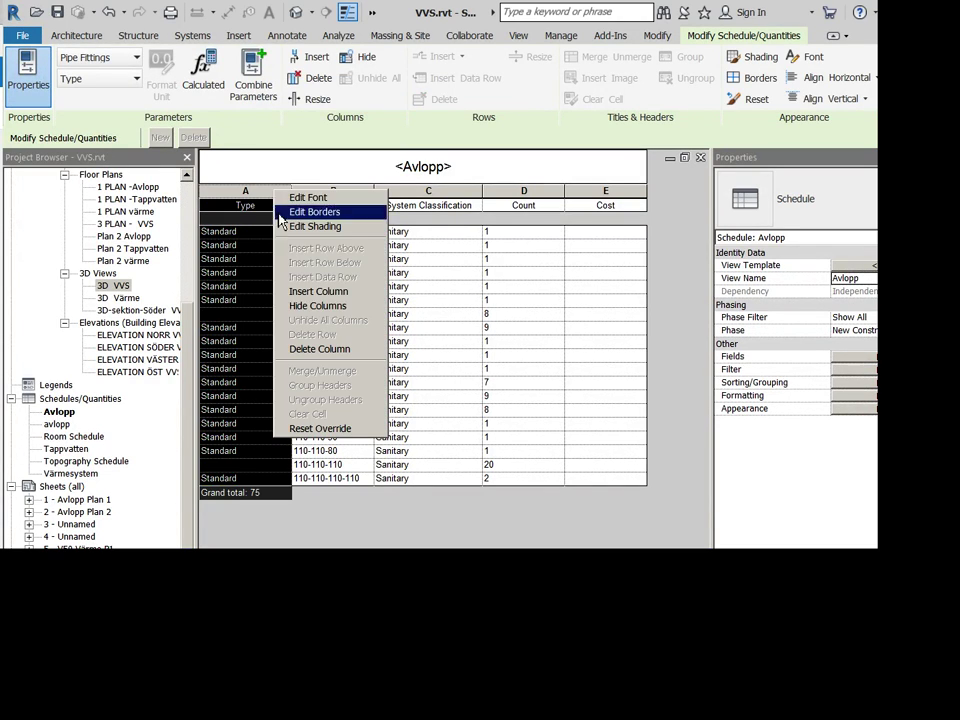
pyautogui.click(345, 306)
pyautogui.click(478, 438)
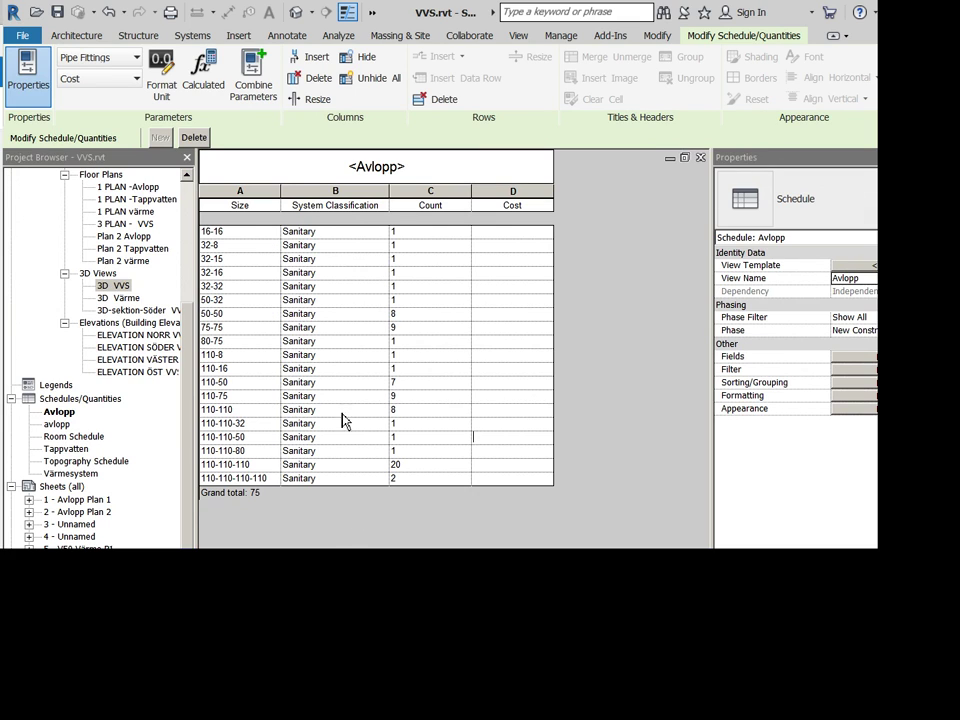
# Export the schedule to the Projekt installation folder as "Avlopp kopplingar.txt", tab-delimited with title, column headers and group headers included.
pyautogui.click(22, 36)
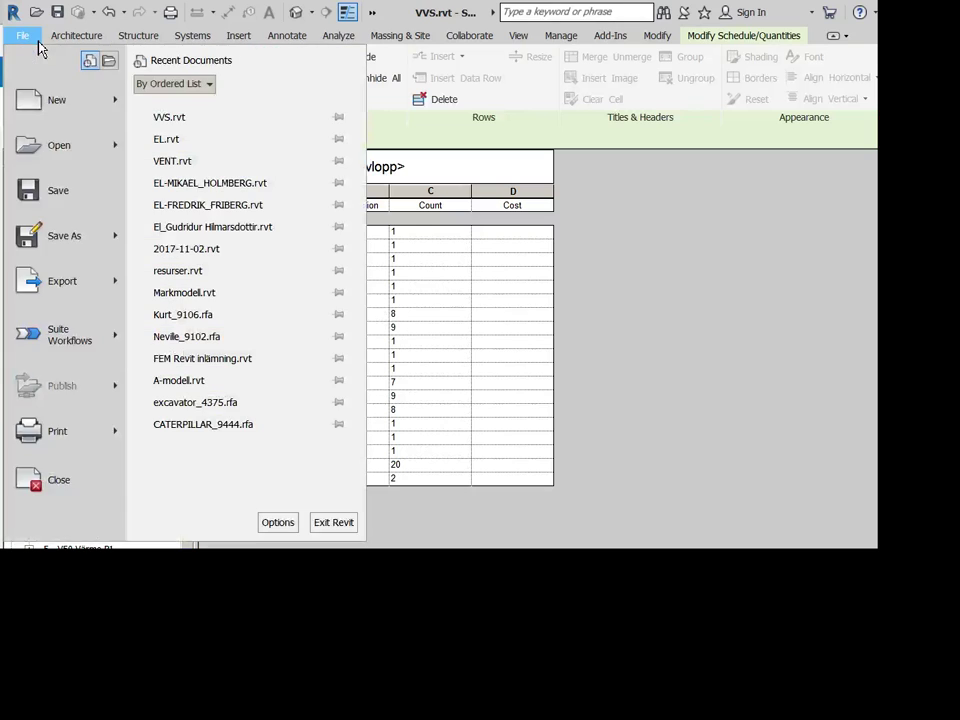
pyautogui.moveTo(98, 290)
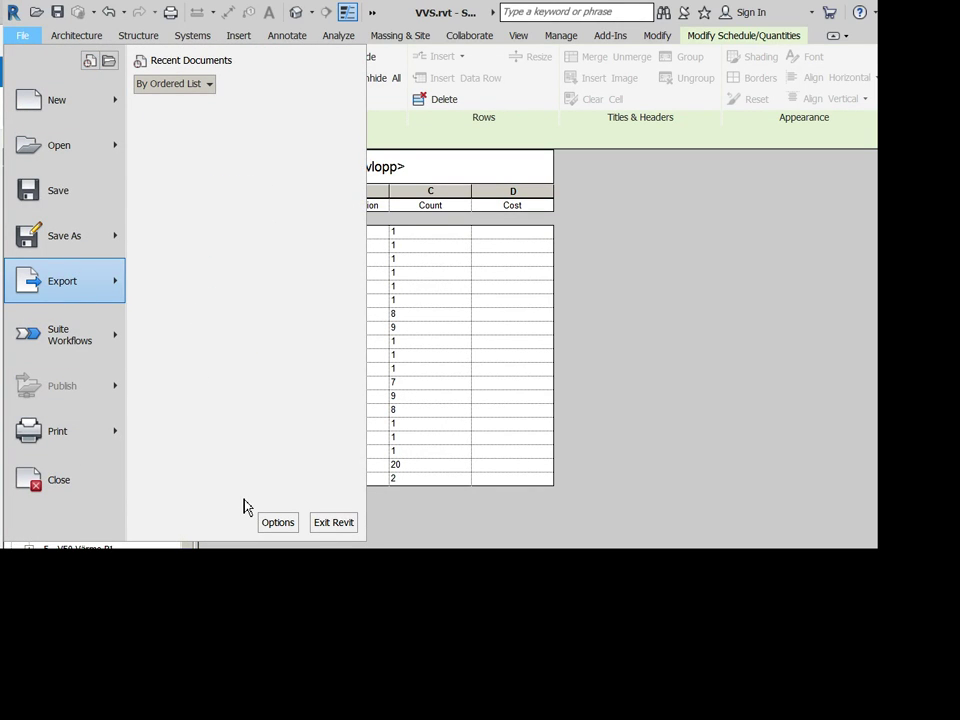
pyautogui.moveTo(242, 486)
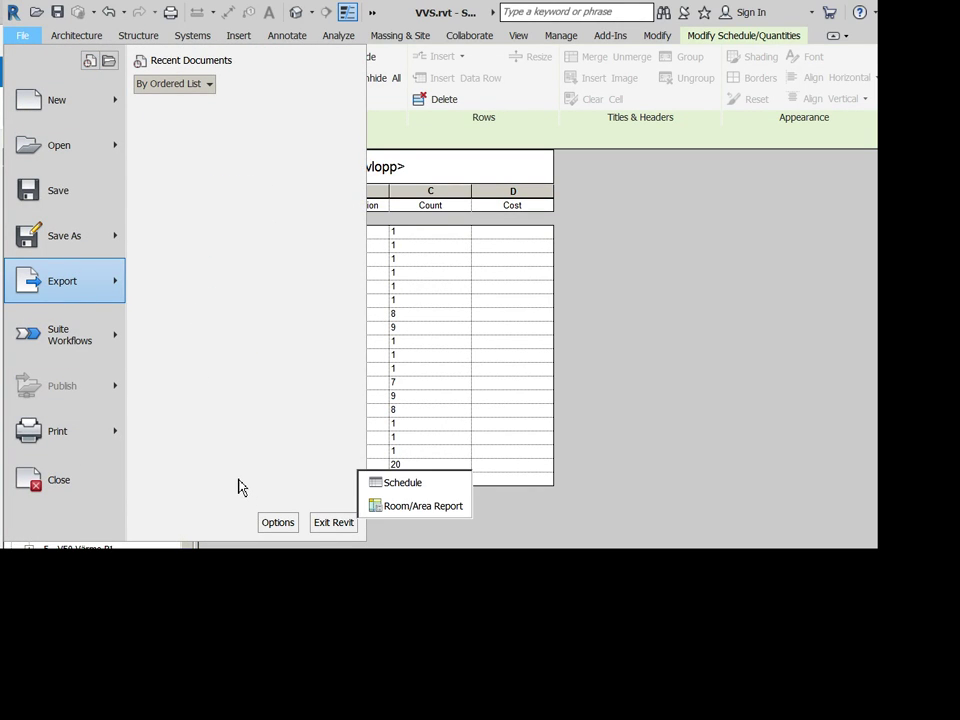
pyautogui.click(368, 482)
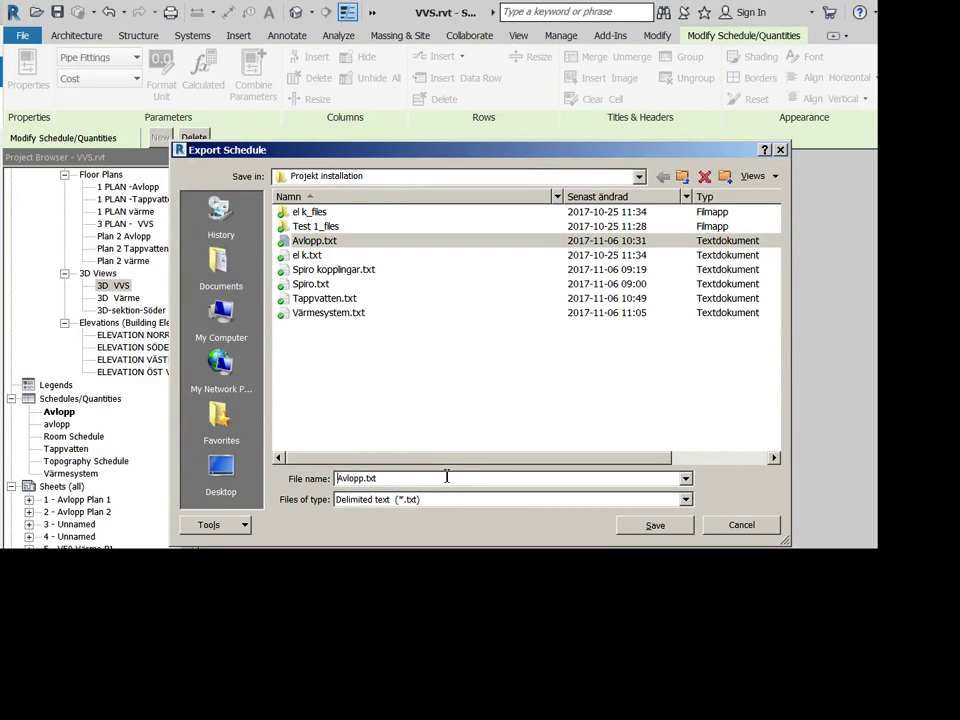
pyautogui.click(640, 527)
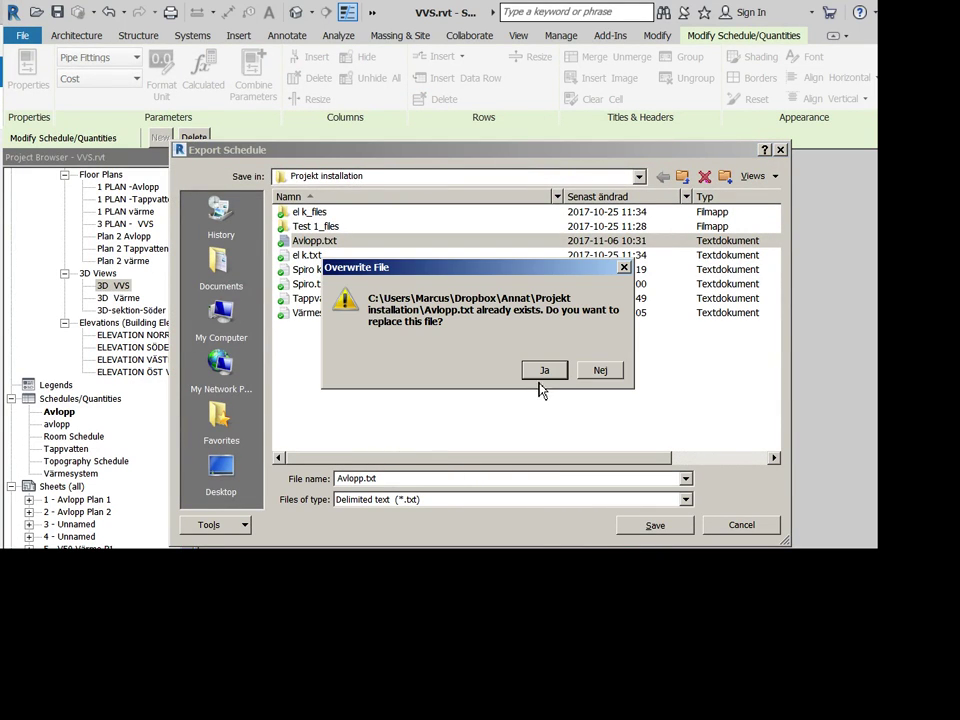
pyautogui.click(541, 376)
pyautogui.doubleClick(365, 479)
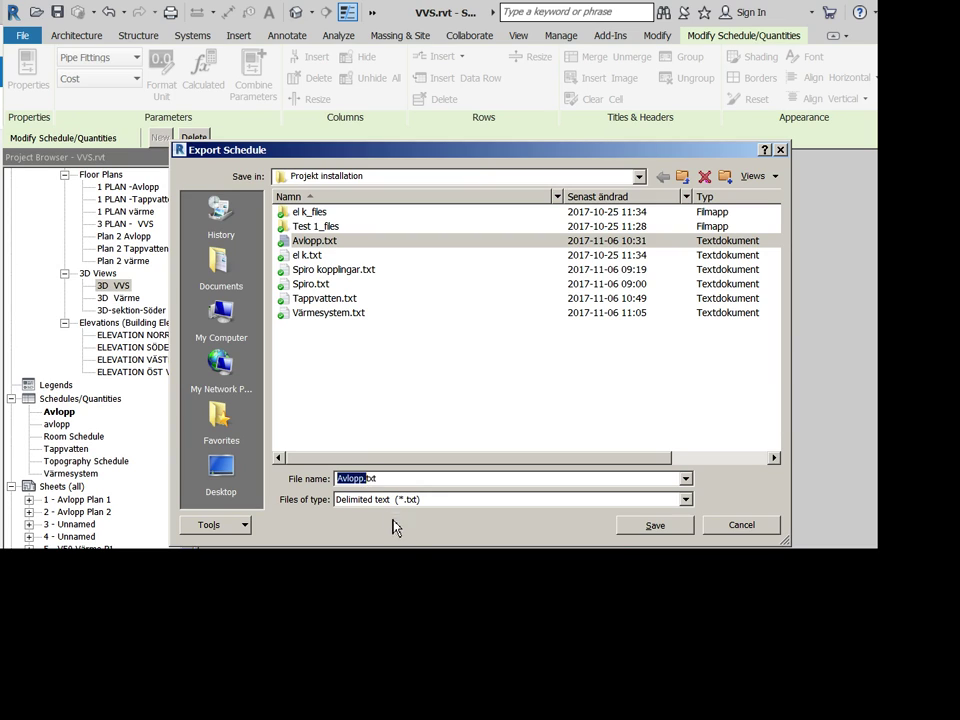
pyautogui.click(367, 480)
pyautogui.write('ko')
pyautogui.write('pplingar')
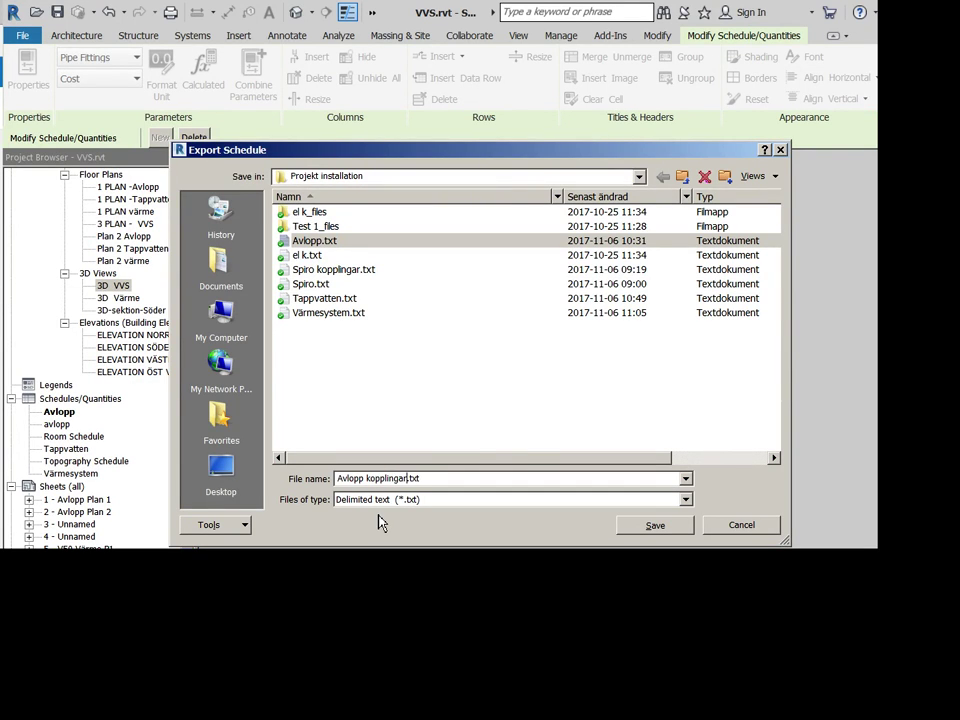
pyautogui.press('Return')
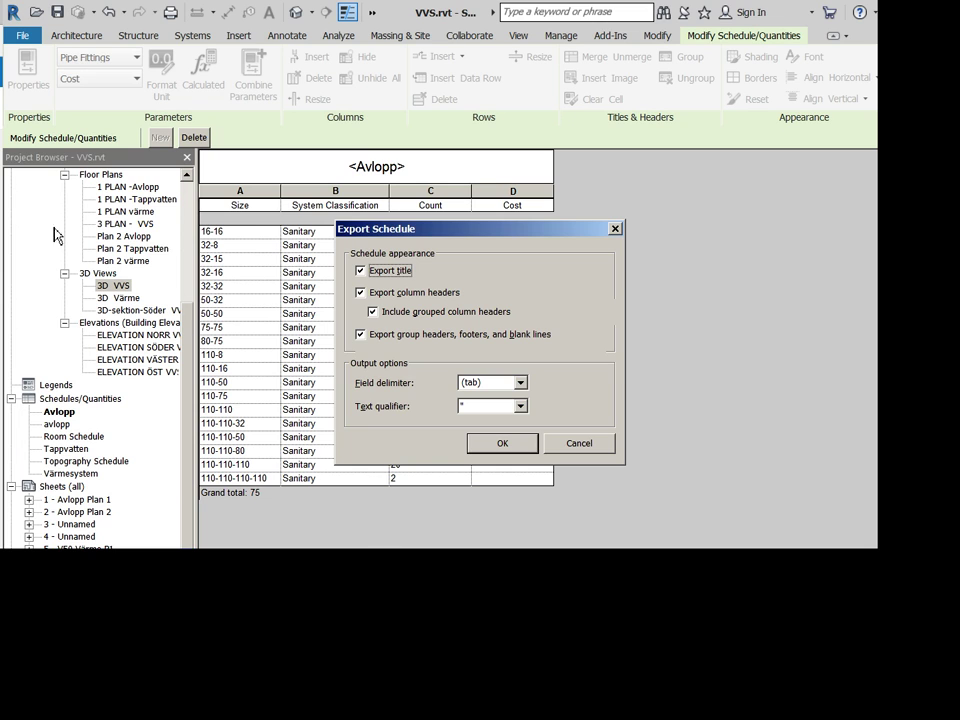
pyautogui.click(503, 444)
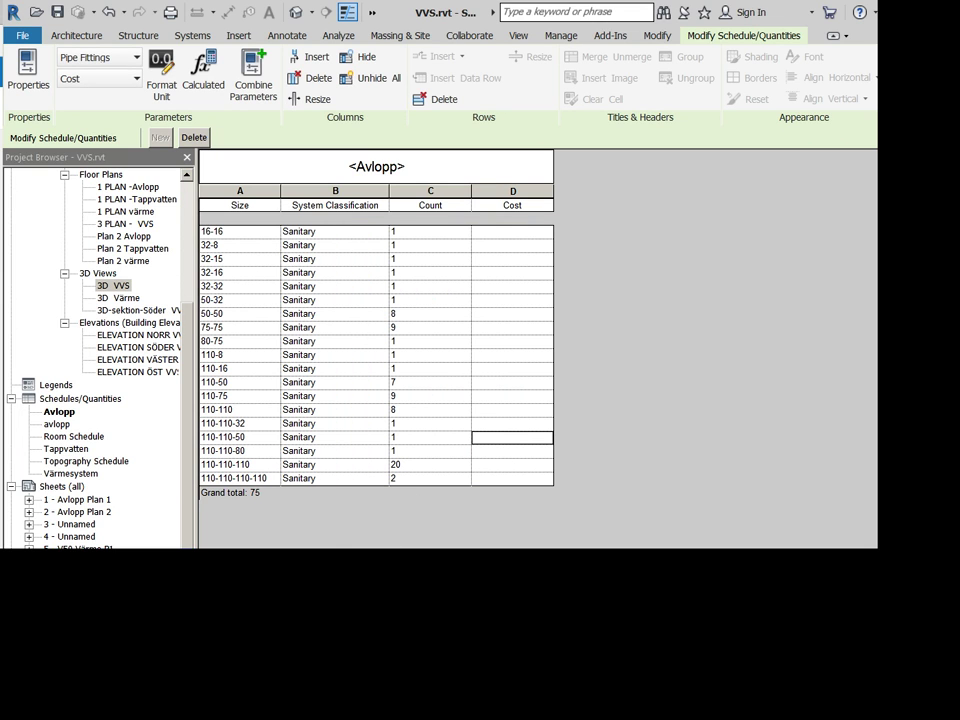
# Switch to the Projekt installation folder in the file manager and open Avlopp kopplingar.txt with OpenOffice Calc.
pyautogui.hotkey('alt', 'Tab')
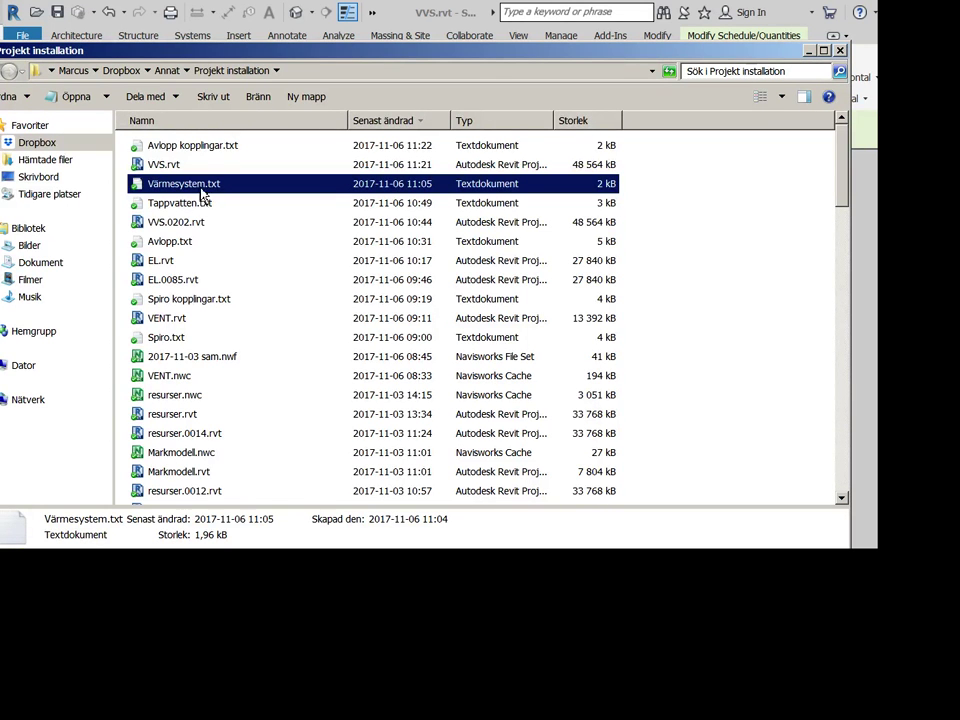
pyautogui.click(222, 148)
pyautogui.rightClick(223, 150)
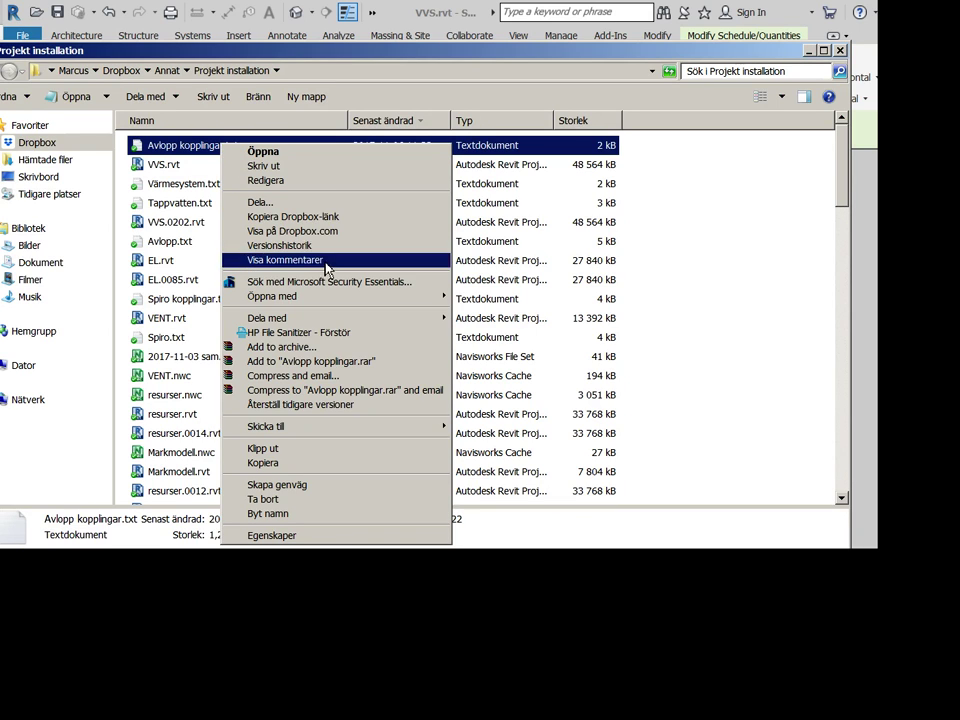
pyautogui.moveTo(335, 320)
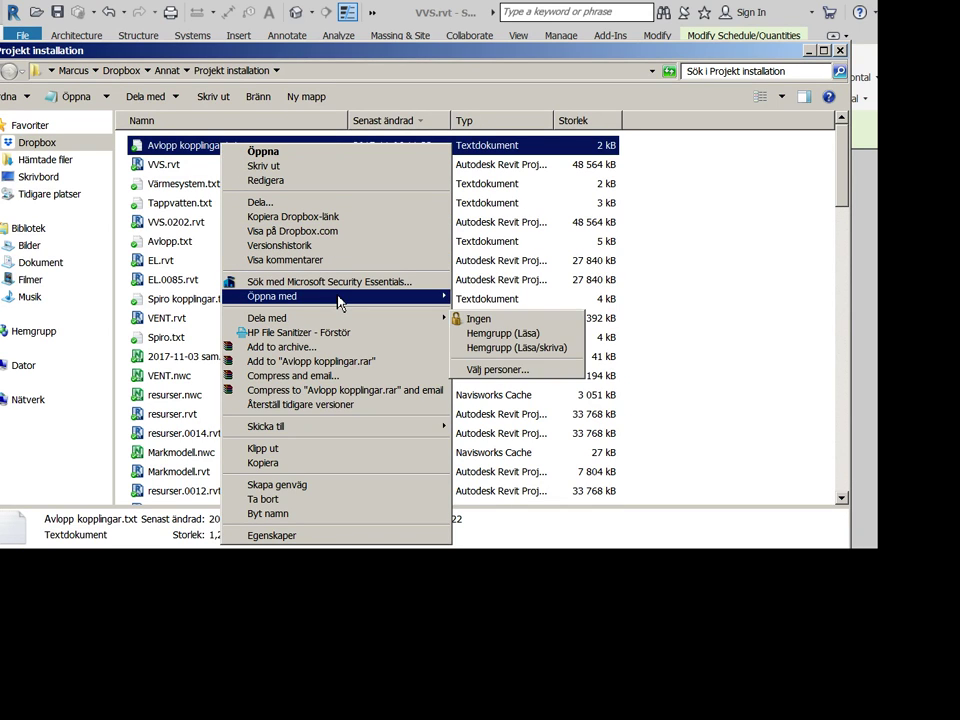
pyautogui.moveTo(300, 296)
pyautogui.click(470, 312)
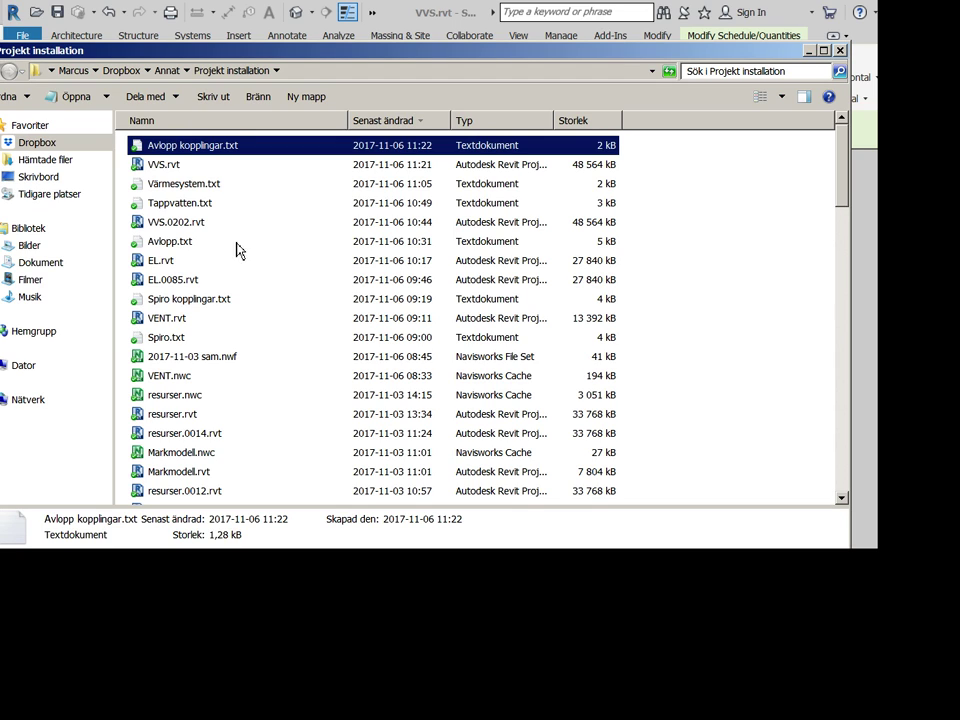
# Switch to OpenOffice Calc and import Avlopp kopplingar.txt as Unicode text separated by tabs.
pyautogui.hotkey('alt', 'Tab')
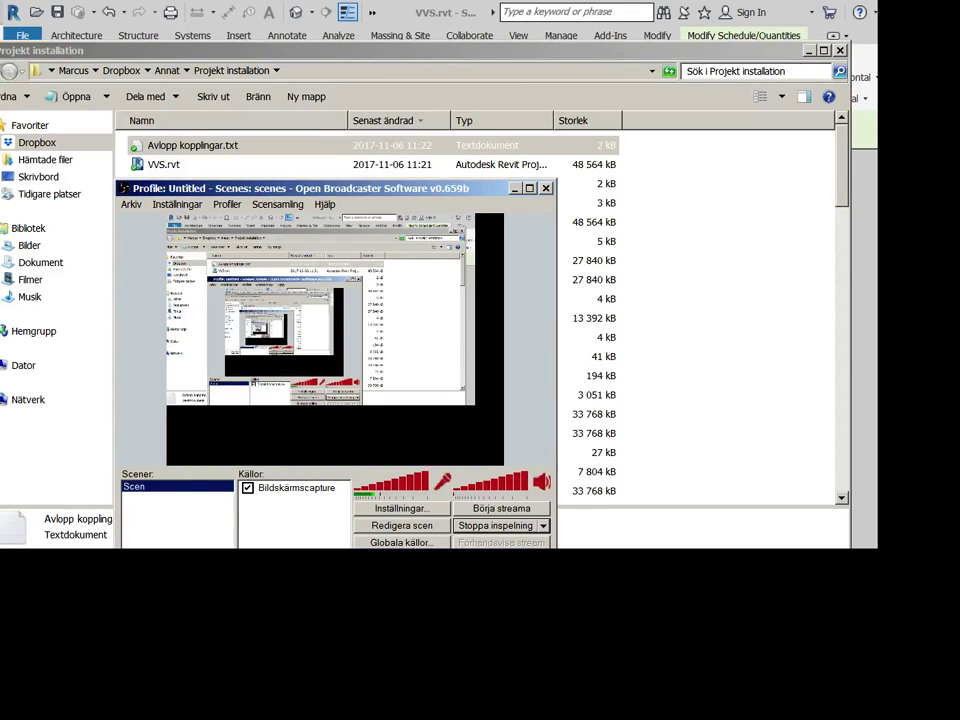
pyautogui.hotkey('alt', 'Tab')
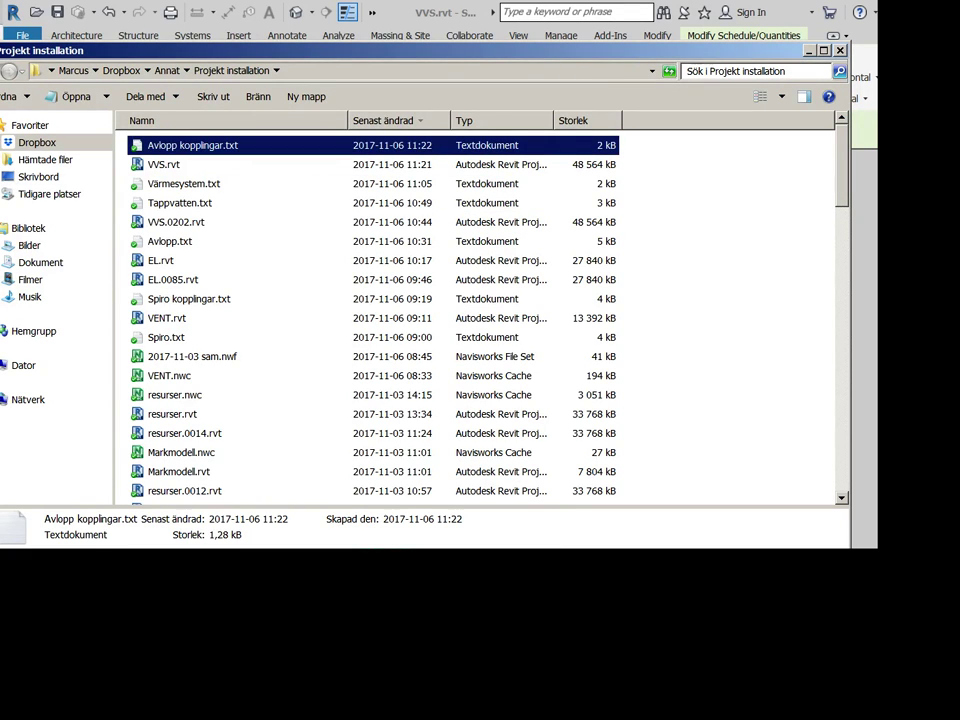
pyautogui.hotkey('alt', 'Tab')
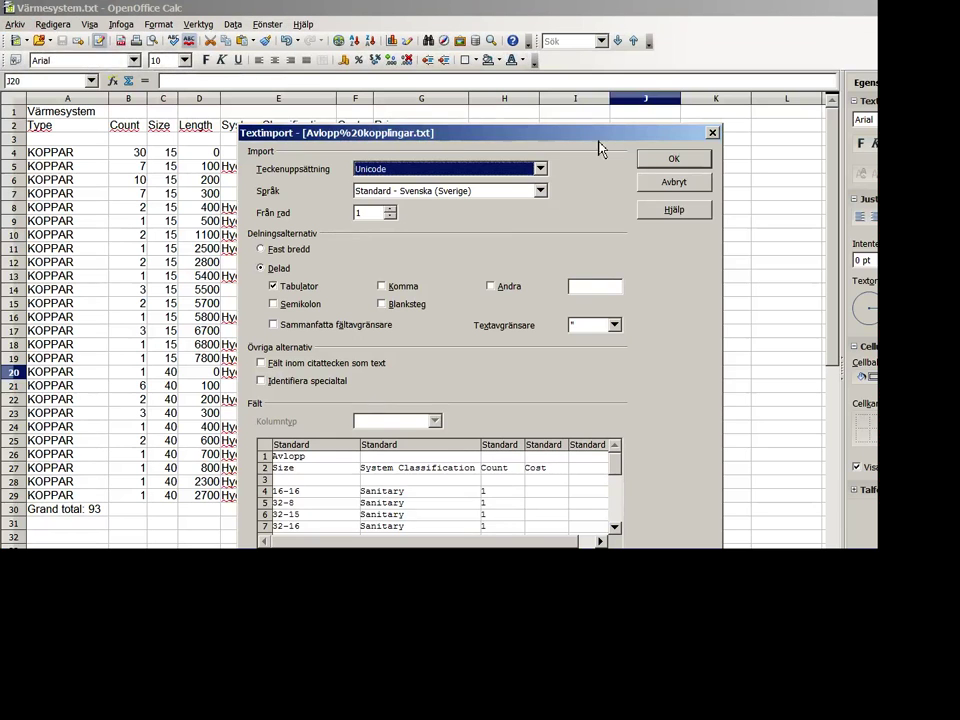
pyautogui.click(673, 160)
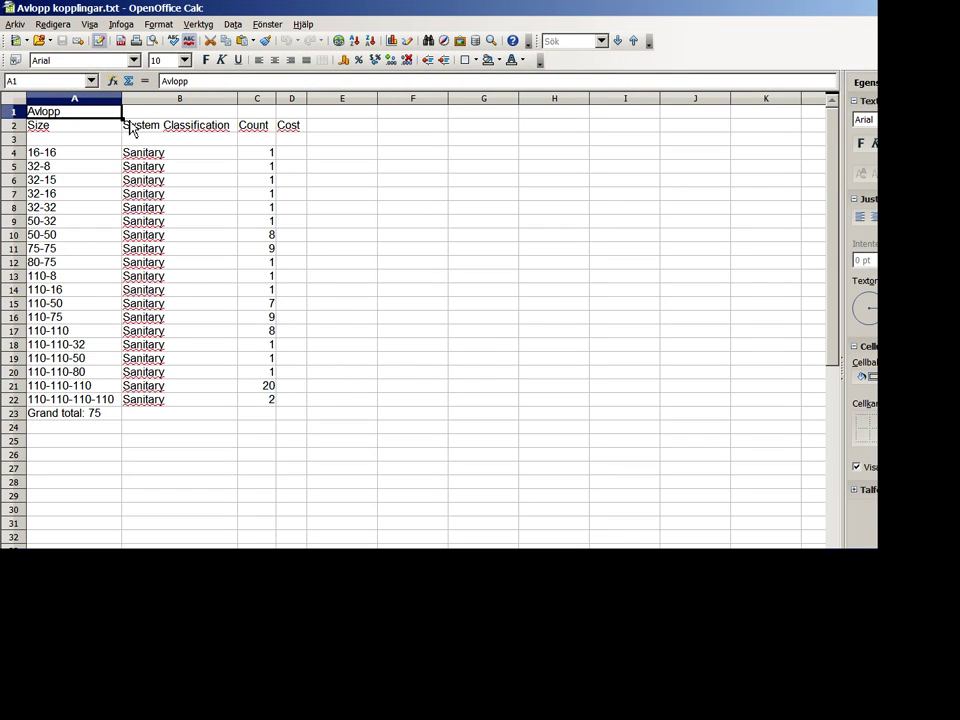
# Centre the contents of every cell in the sheet and widen column D.
pyautogui.hotkey('ctrl', 'a')
pyautogui.click(275, 61)
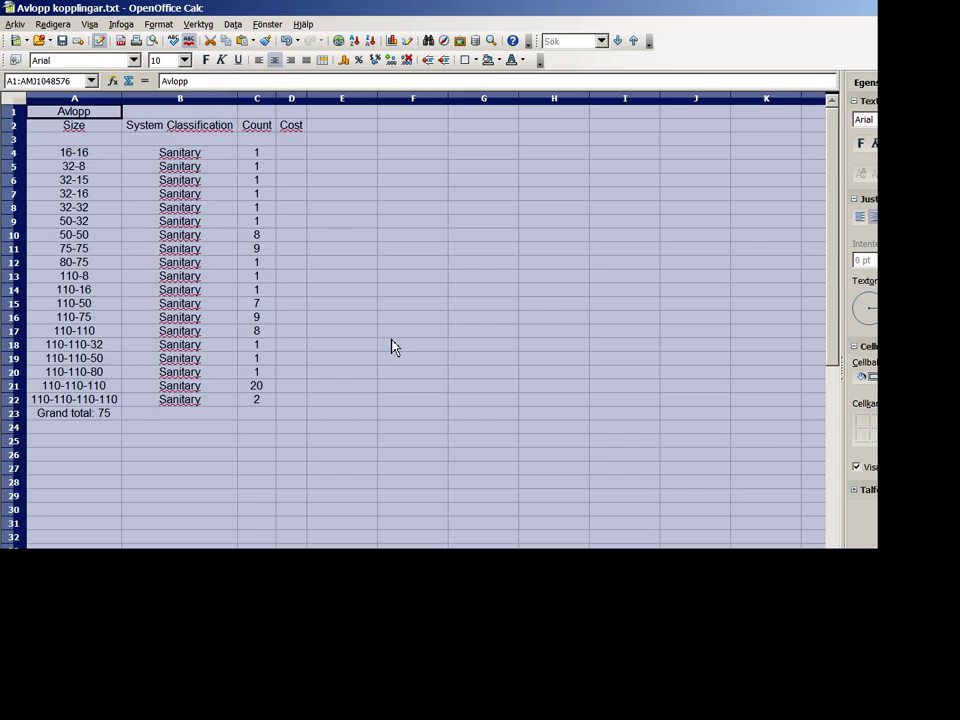
pyautogui.click(392, 346)
pyautogui.moveTo(307, 98); pyautogui.dragTo(329, 100)
# Enter a Cost of 50 in D4 and D5, and fill the value down through D22.
pyautogui.click(313, 157)
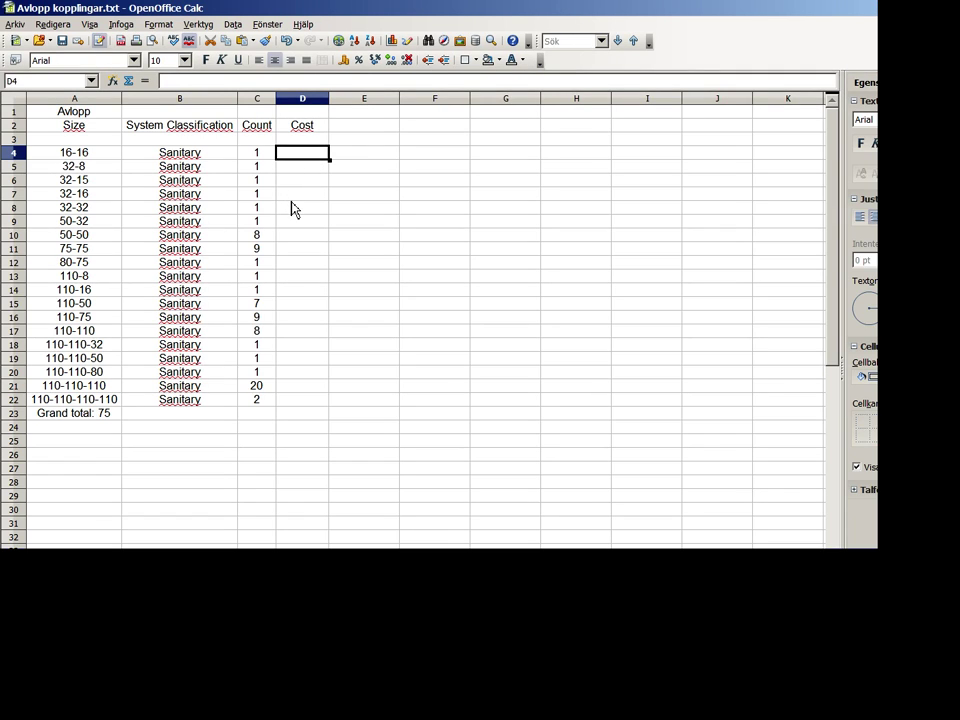
pyautogui.write('50')
pyautogui.press('Return')
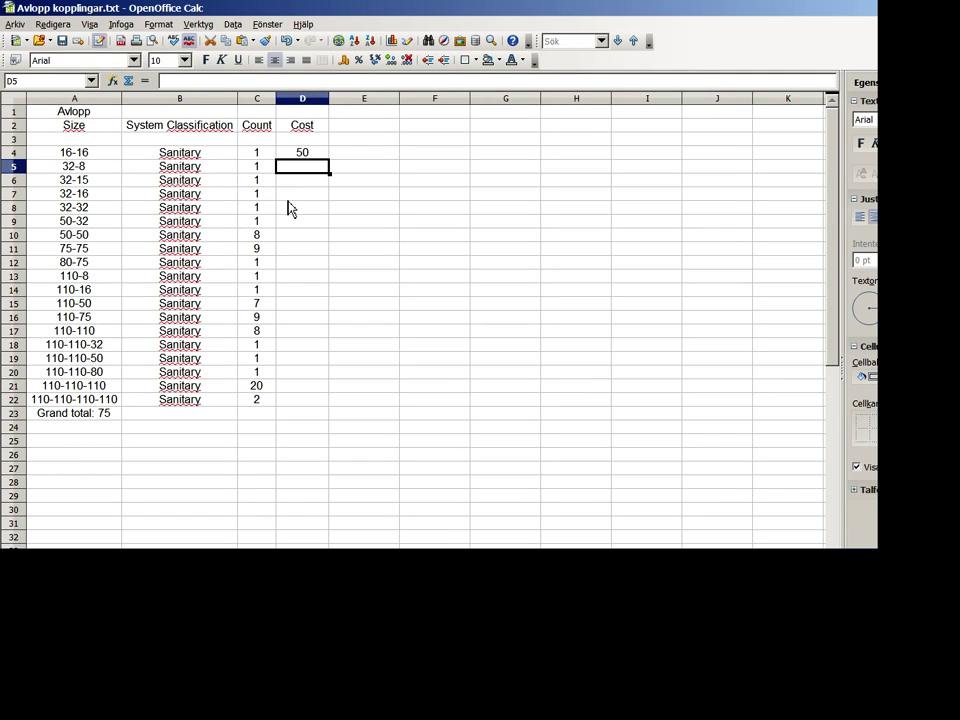
pyautogui.write('50')
pyautogui.press('Return')
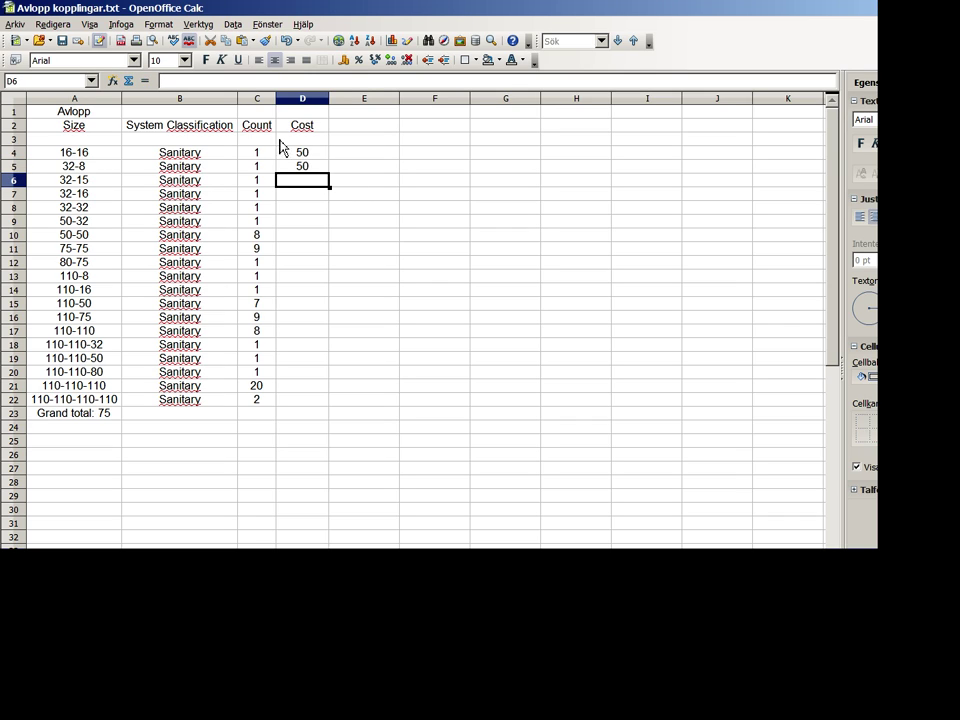
pyautogui.moveTo(303, 153); pyautogui.dragTo(324, 415)
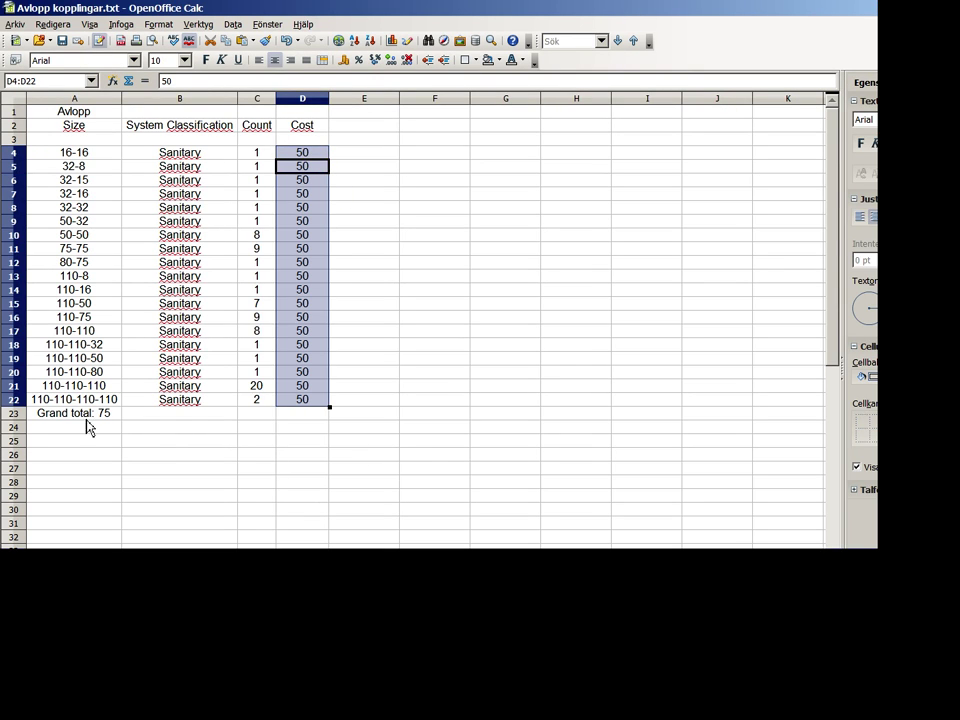
# Save Avlopp kopplingar.txt, keeping the current text format.
pyautogui.click(257, 484)
pyautogui.hotkey('ctrl', 's')
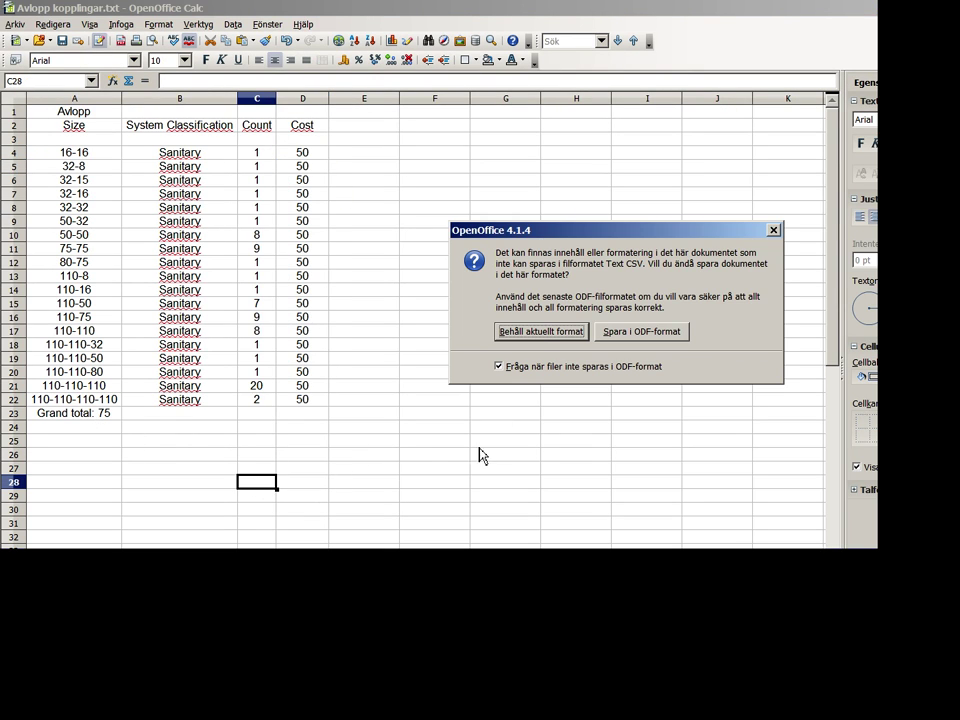
pyautogui.click(541, 333)
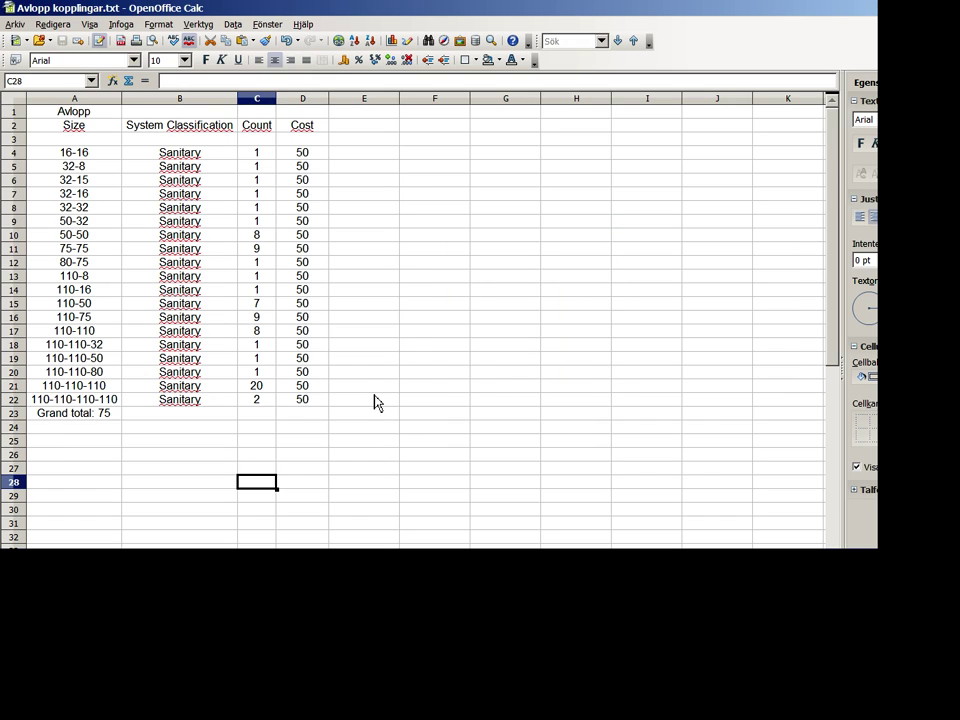
# Add the column header "Pris" in cell E2, beside Cost.
pyautogui.click(360, 156)
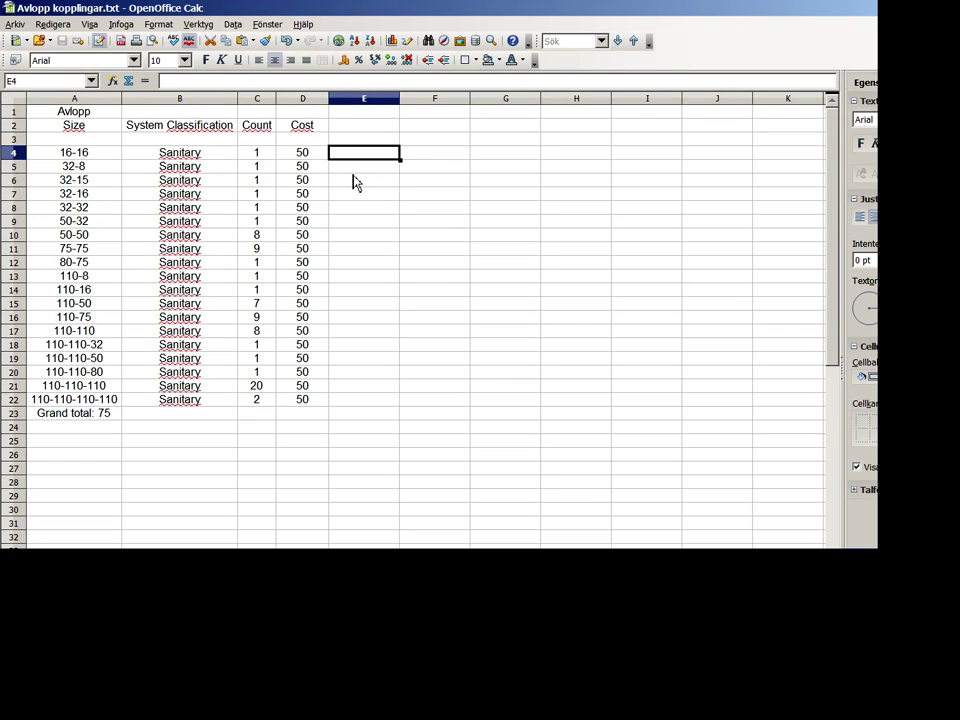
pyautogui.press('Up')
pyautogui.press('Up')
pyautogui.write('Pr')
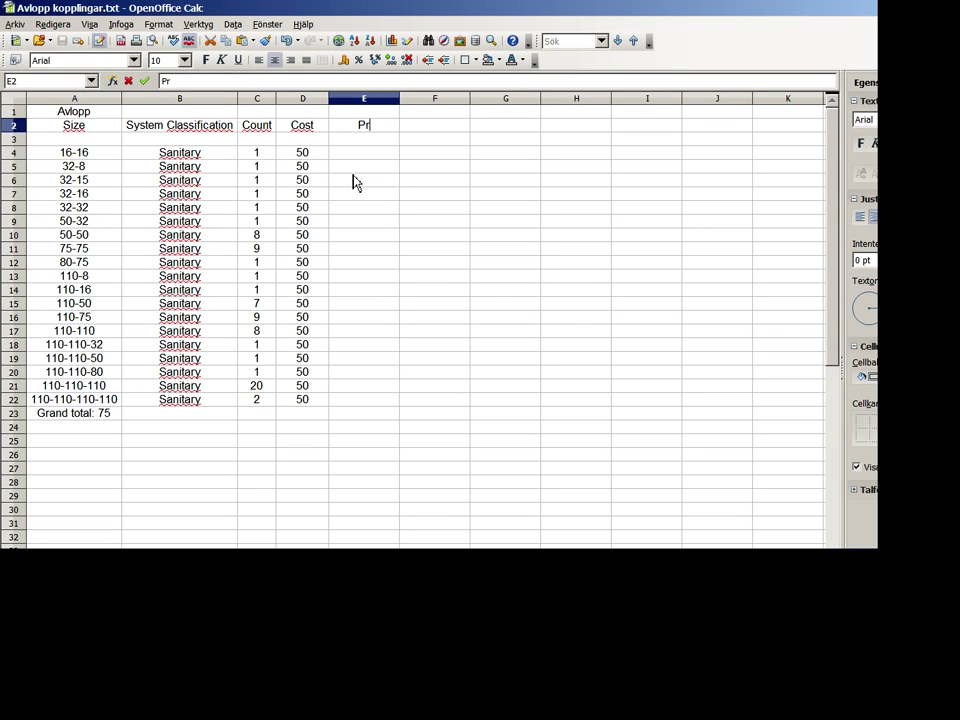
pyautogui.write('is')
pyautogui.press('Down')
# Calculate the price in E4 with =D4*C4 and fill the formula down through E22.
pyautogui.press('Down')
pyautogui.write('=')
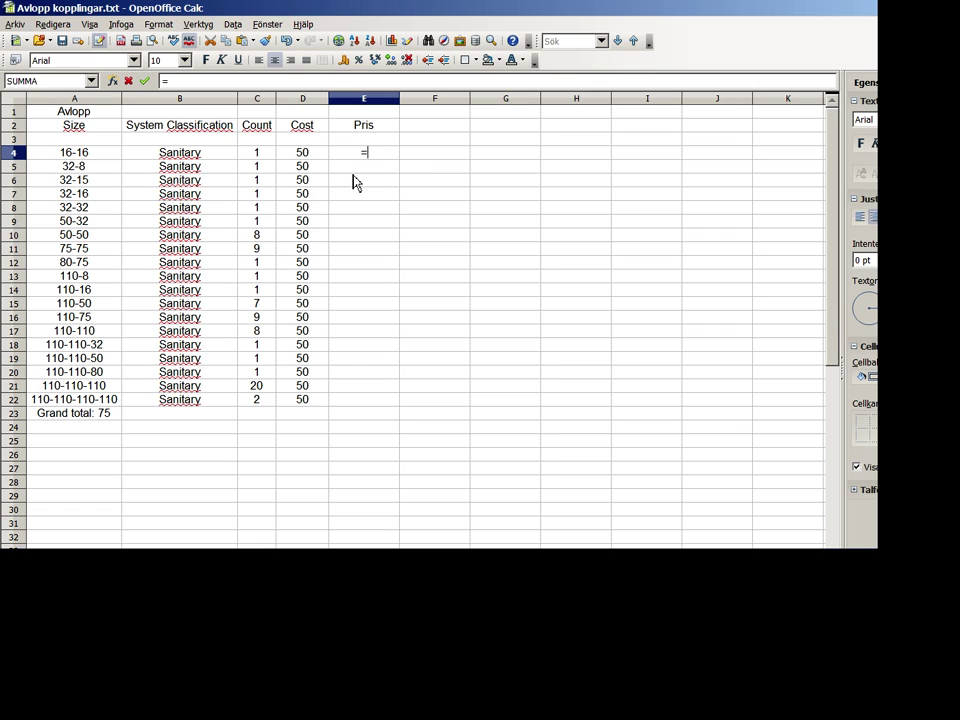
pyautogui.press('Left')
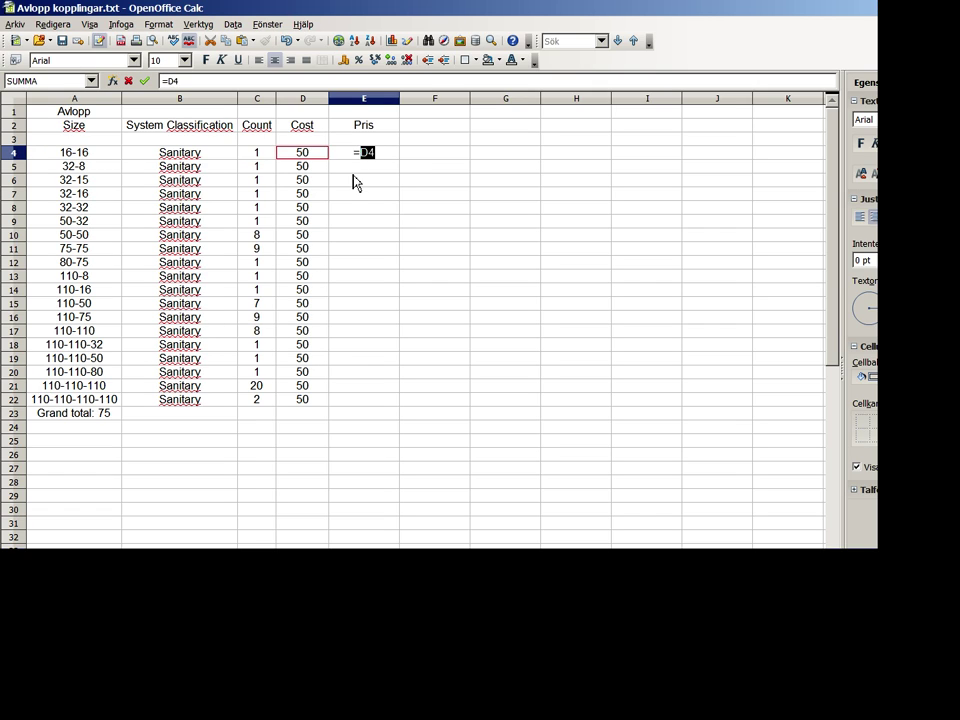
pyautogui.write('*')
pyautogui.press('Left')
pyautogui.press('Left')
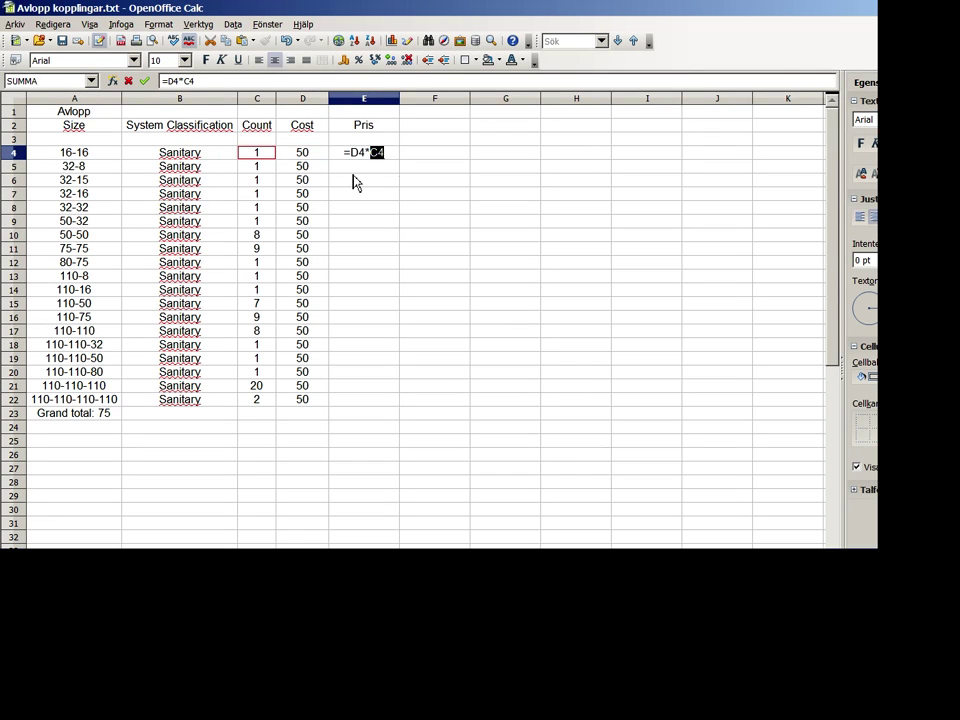
pyautogui.press('Return')
pyautogui.press('Up')
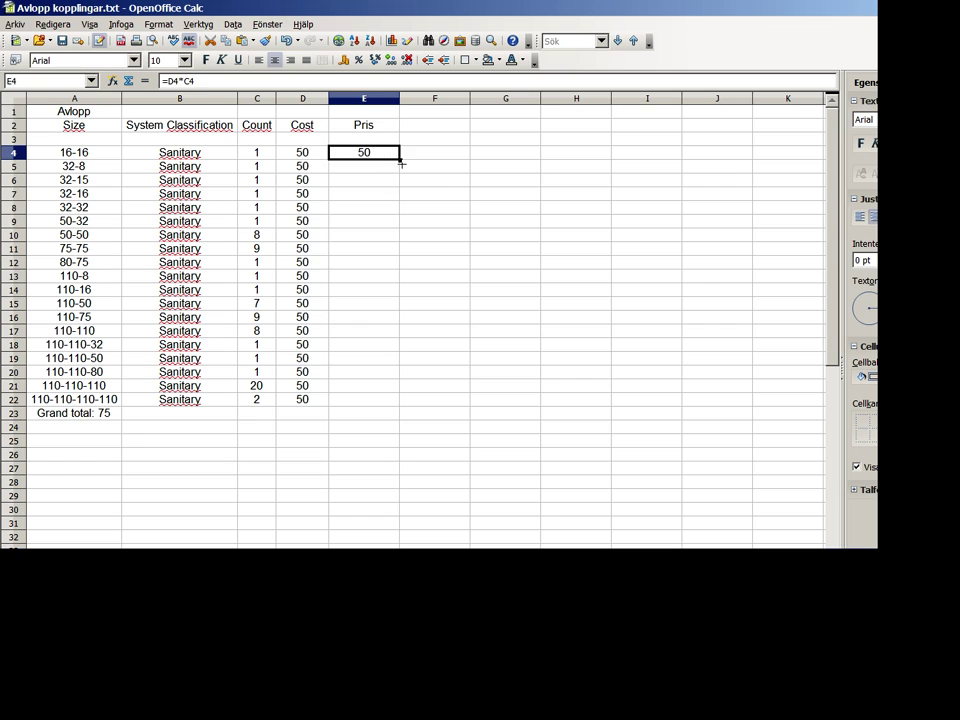
pyautogui.moveTo(399, 159); pyautogui.dragTo(416, 414)
pyautogui.click(417, 468)
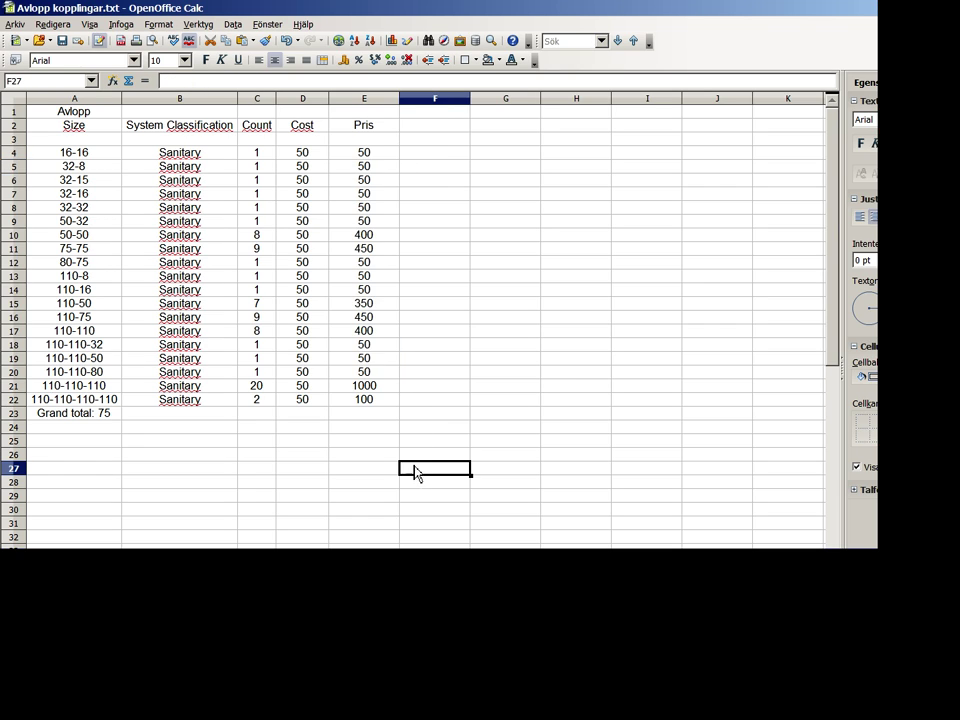
# Total the Pris column in cell E23 with a sum of E4:E22.
pyautogui.click(378, 418)
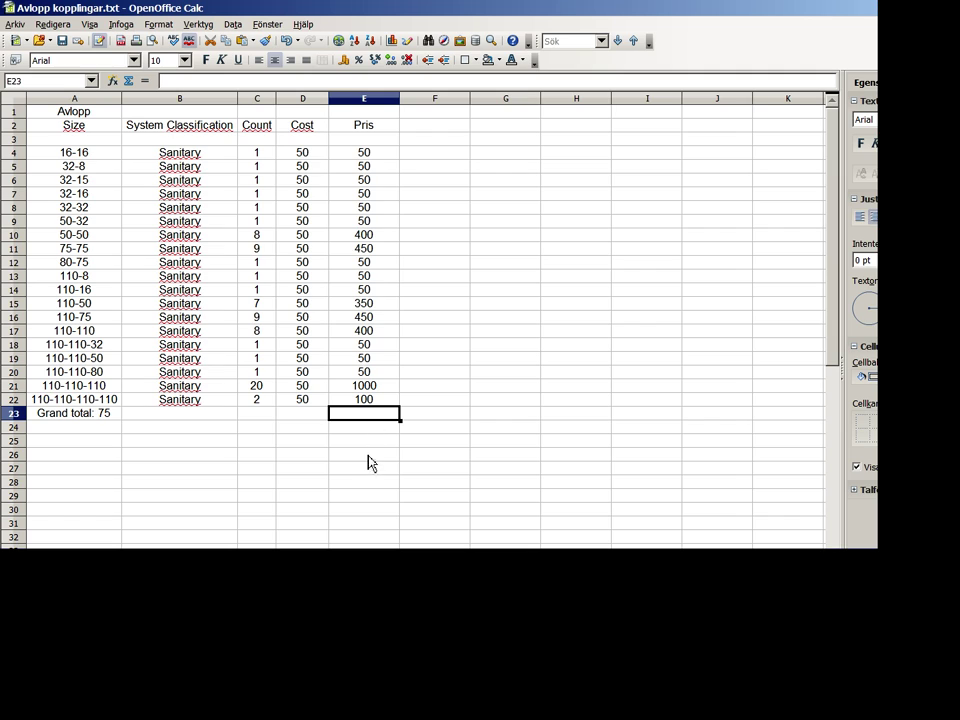
pyautogui.click(129, 81)
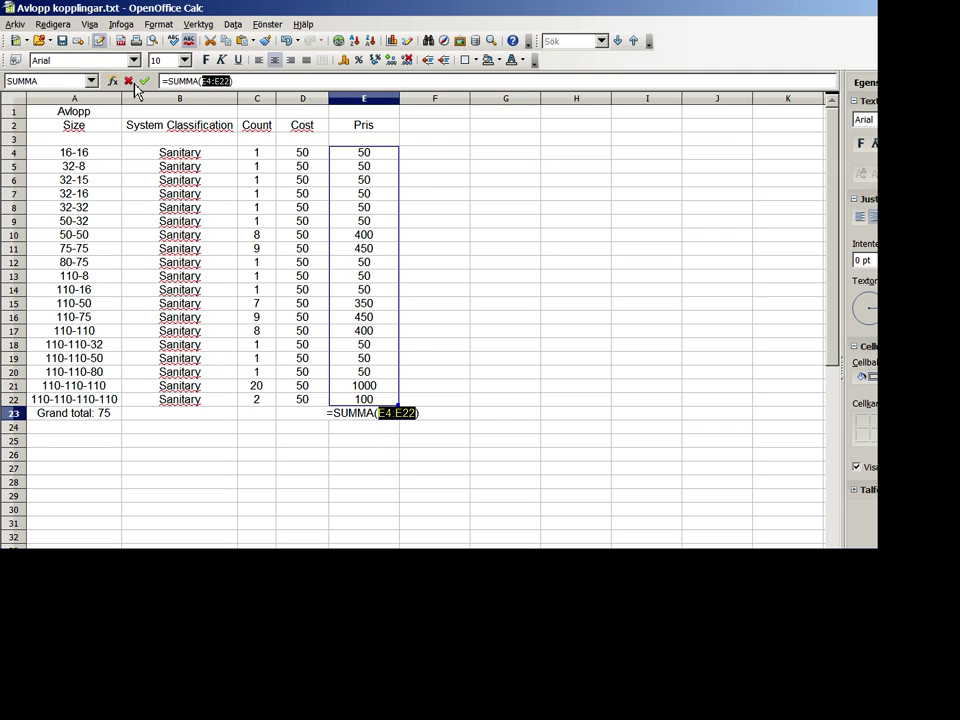
pyautogui.press('Return')
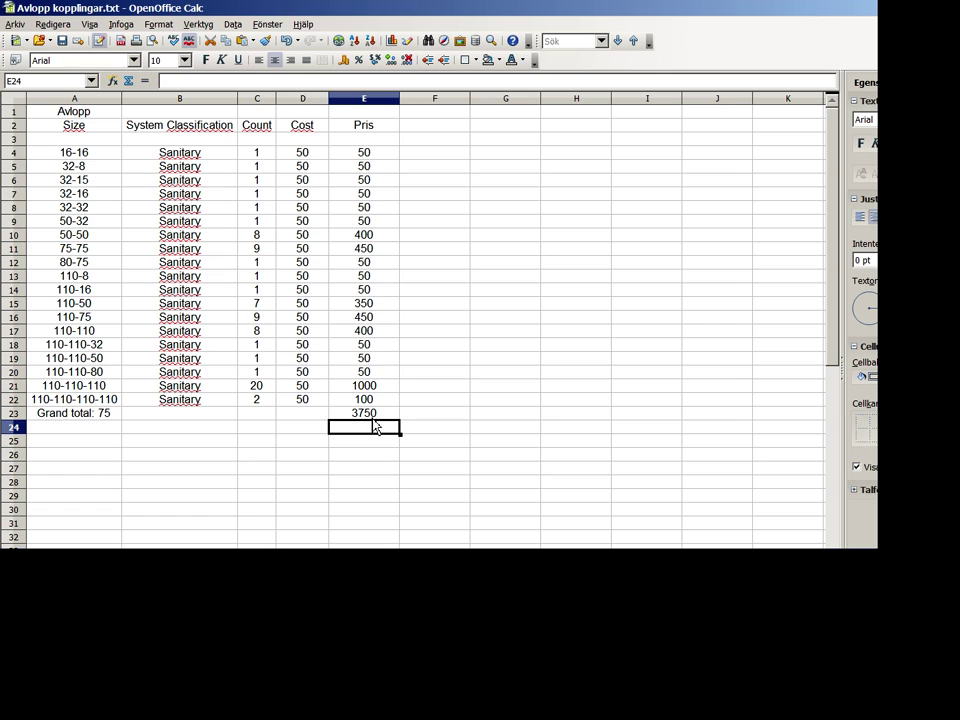
pyautogui.click(529, 472)
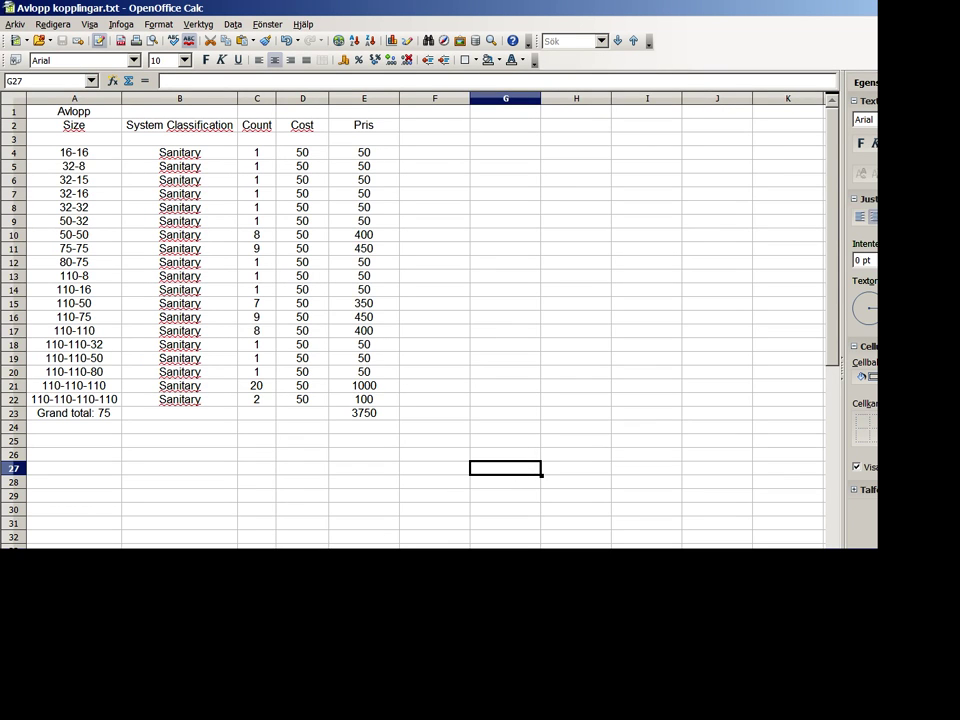
# Switch to Revit and duplicate the Avlopp pipe fitting schedule.
pyautogui.hotkey('alt', 'Tab')
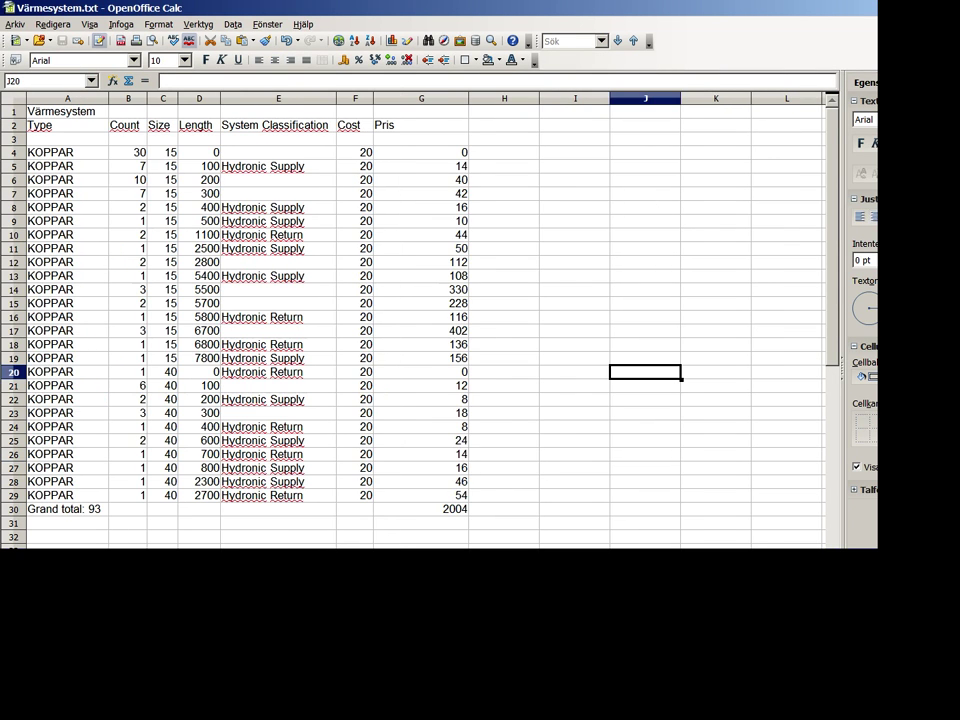
pyautogui.hotkey('alt', 'Tab')
pyautogui.hotkey('alt', 'Tab')
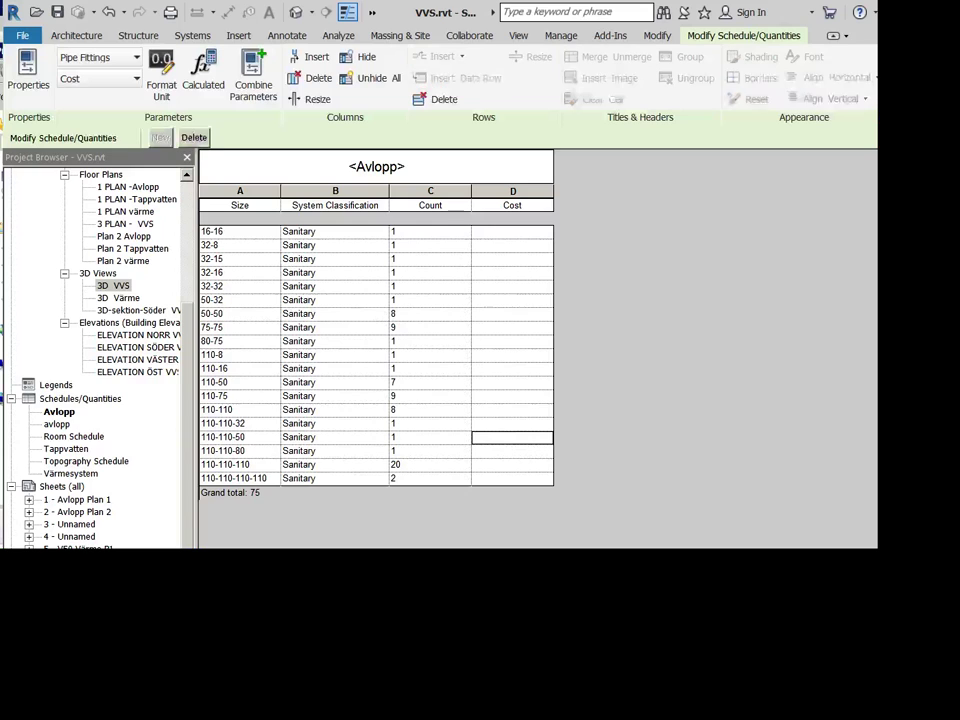
pyautogui.rightClick(58, 413)
pyautogui.moveTo(148, 508)
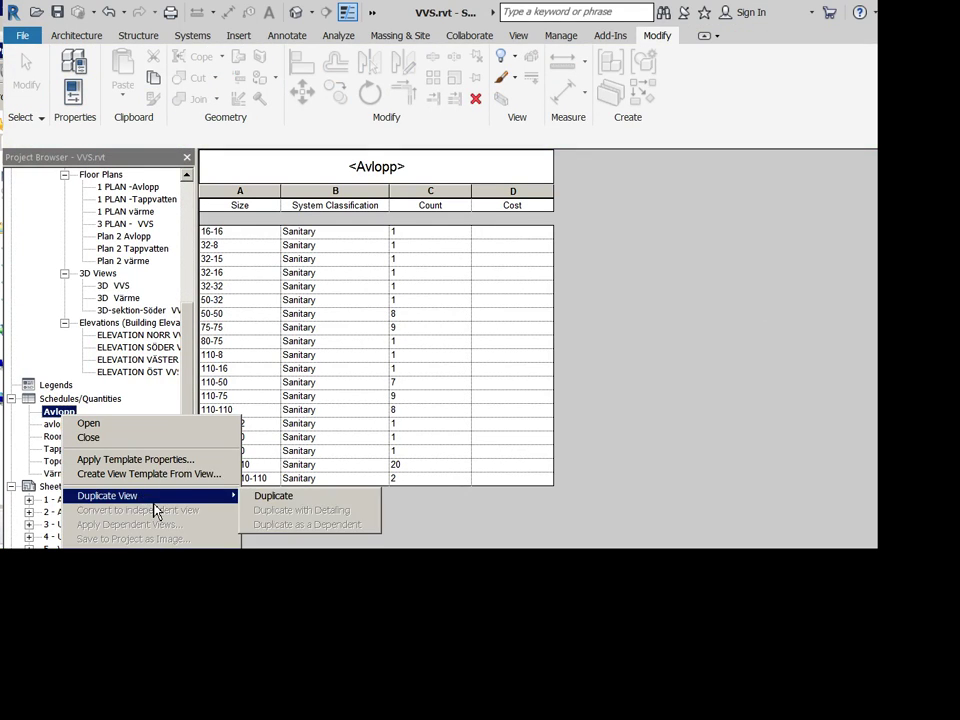
pyautogui.click(272, 497)
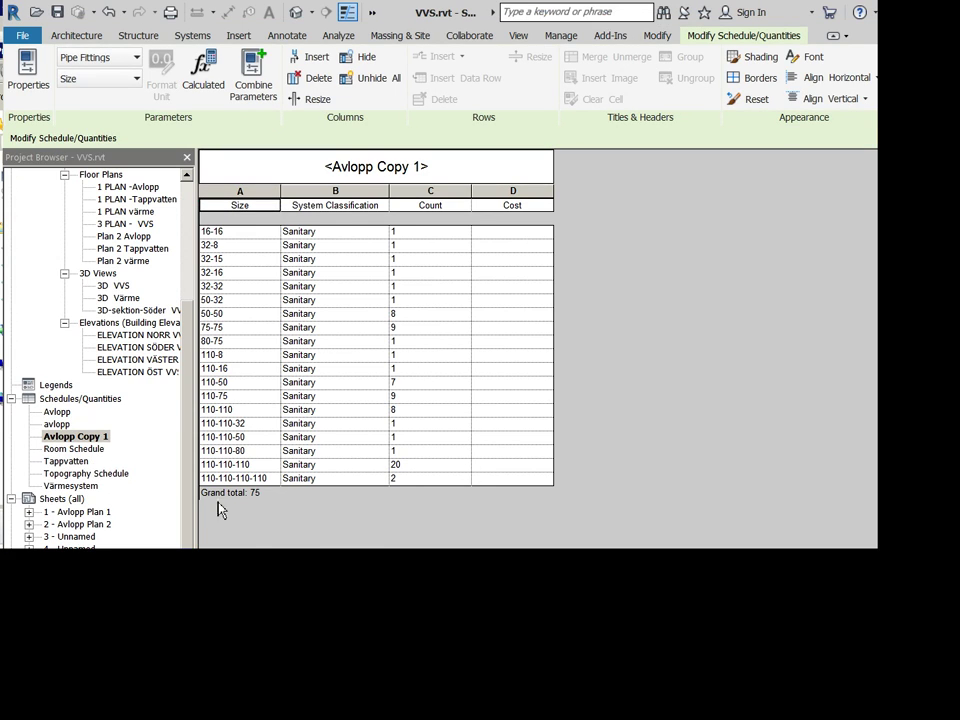
# Display the Properties palette for the Avlopp Copy 1 schedule.
pyautogui.click(188, 445)
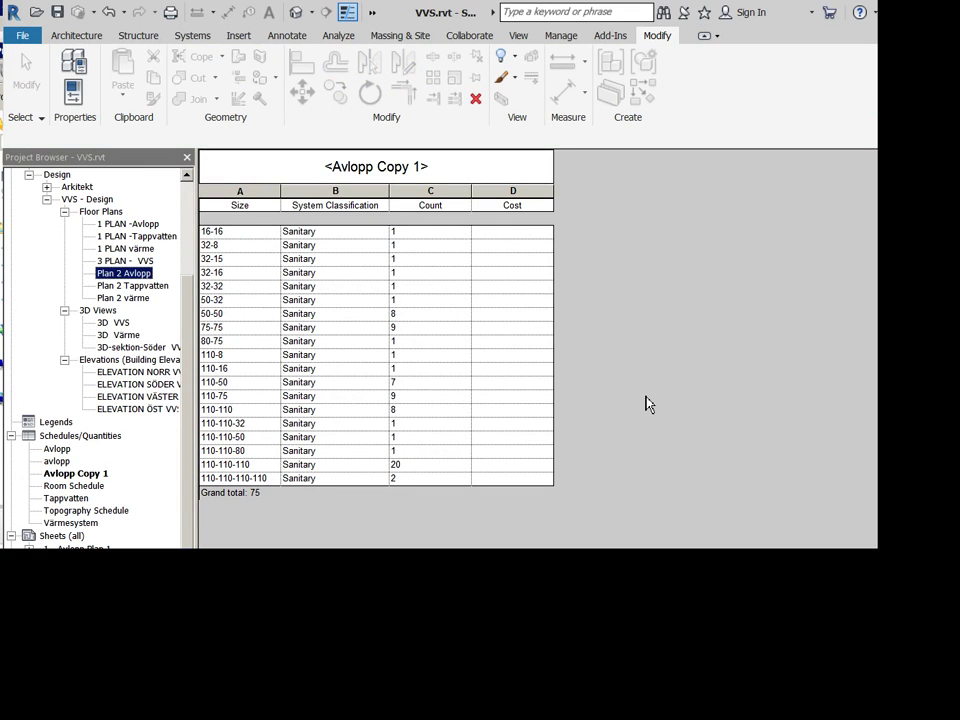
pyautogui.write('pp')
pyautogui.click(393, 521)
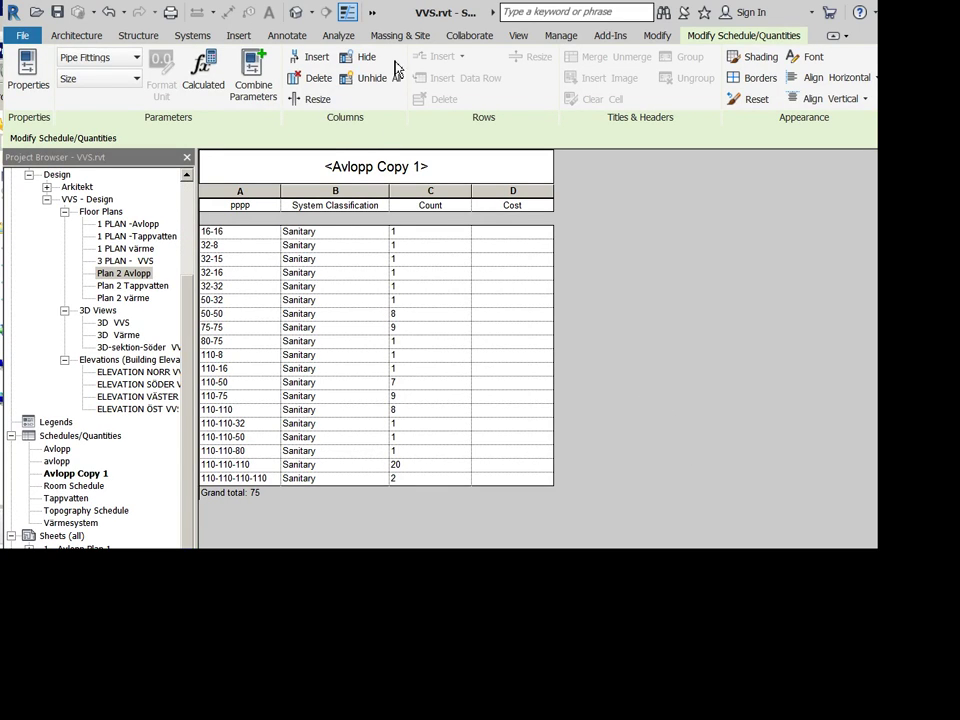
pyautogui.click(518, 35)
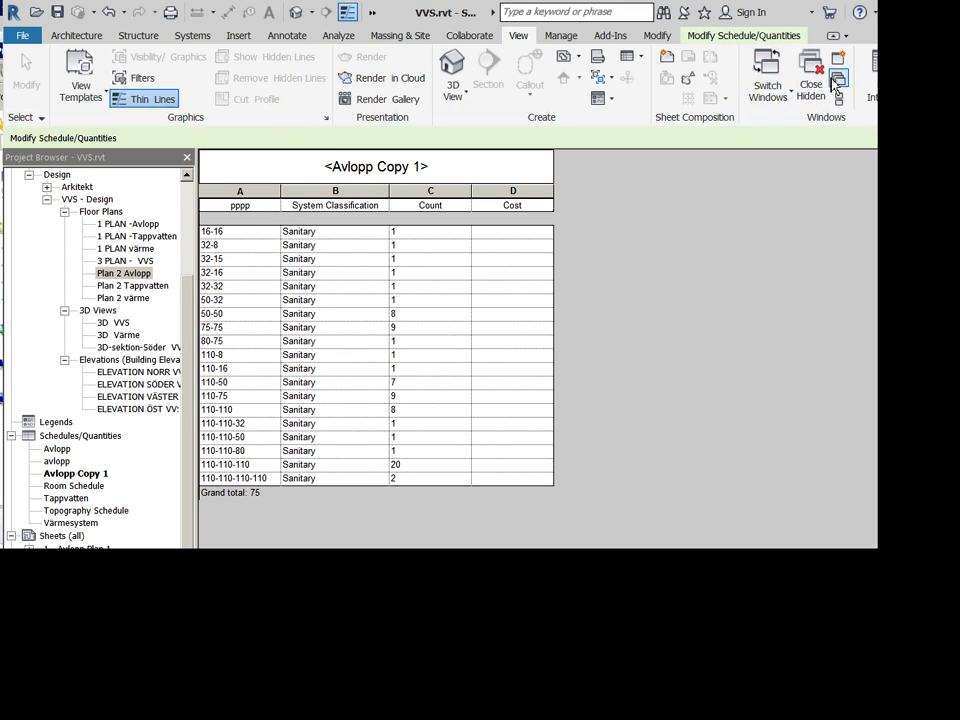
pyautogui.click(866, 75)
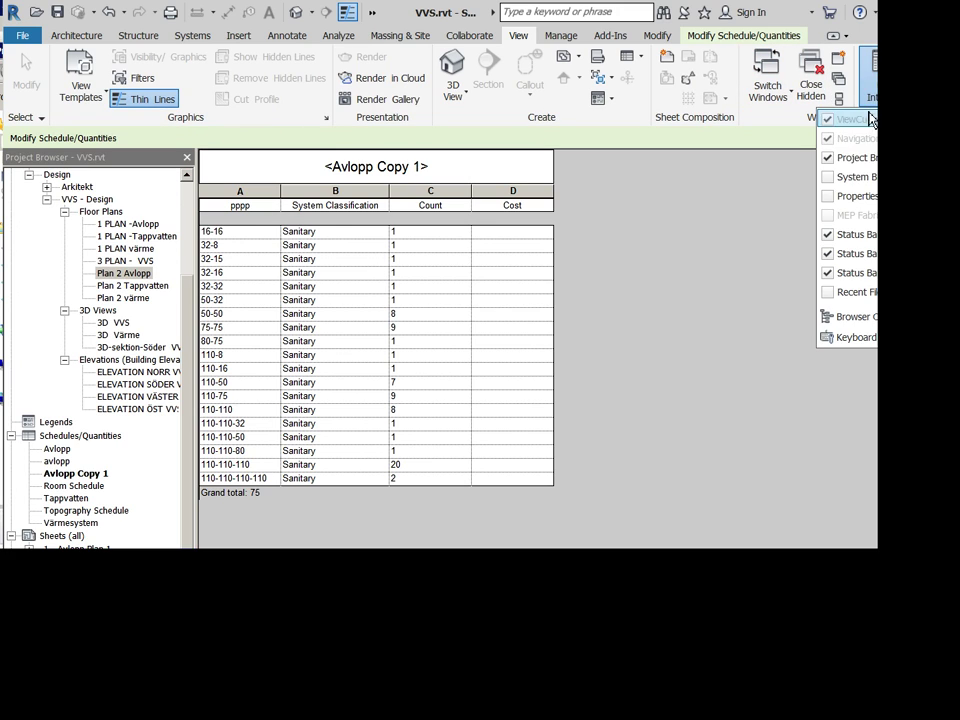
pyautogui.click(832, 197)
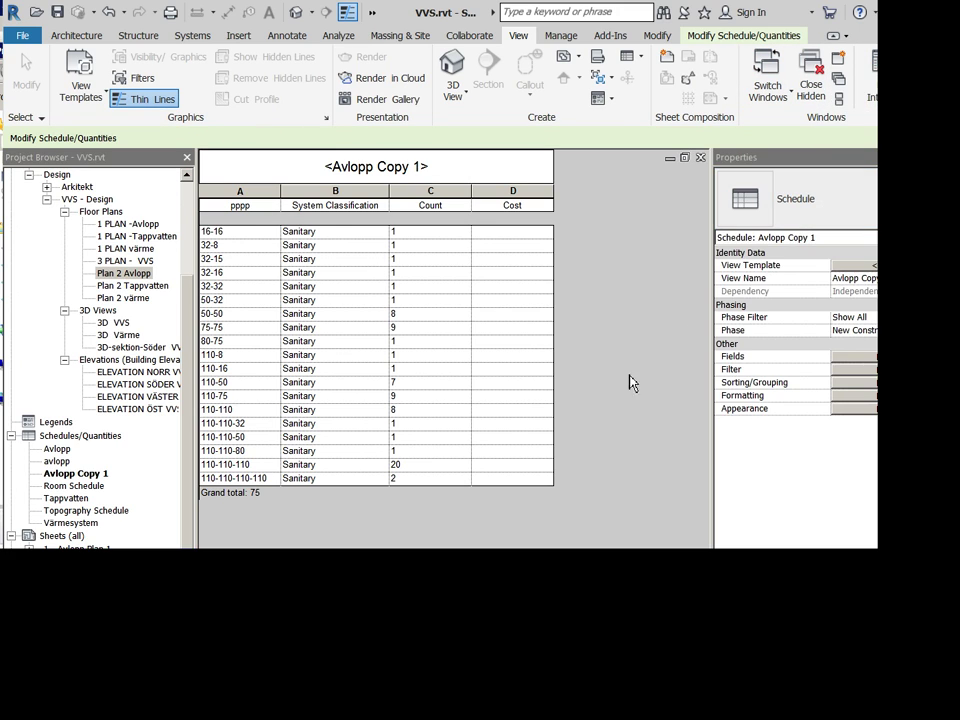
# Change the Avlopp Copy 1 schedule filter to System Classification contains "Domestic".
pyautogui.click(857, 370)
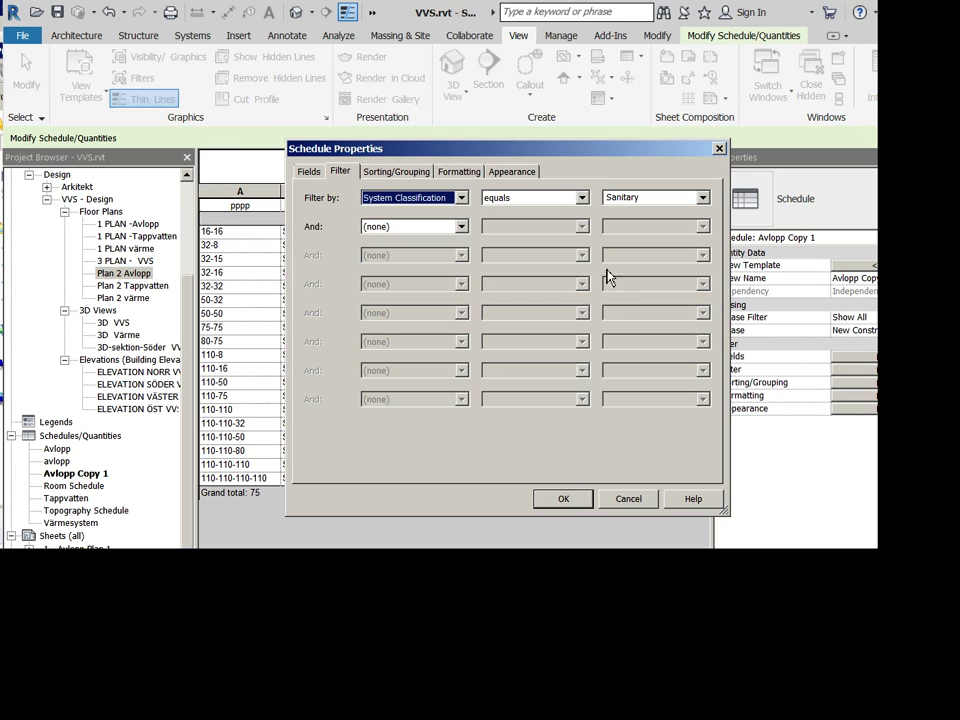
pyautogui.click(659, 199)
pyautogui.click(703, 198)
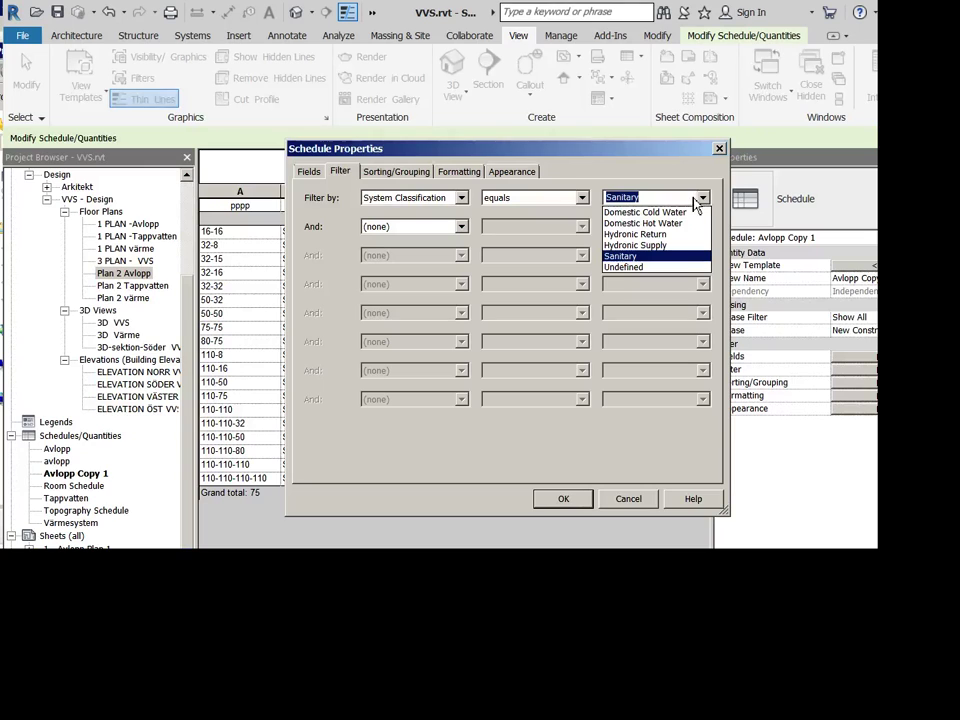
pyautogui.click(571, 204)
pyautogui.click(580, 199)
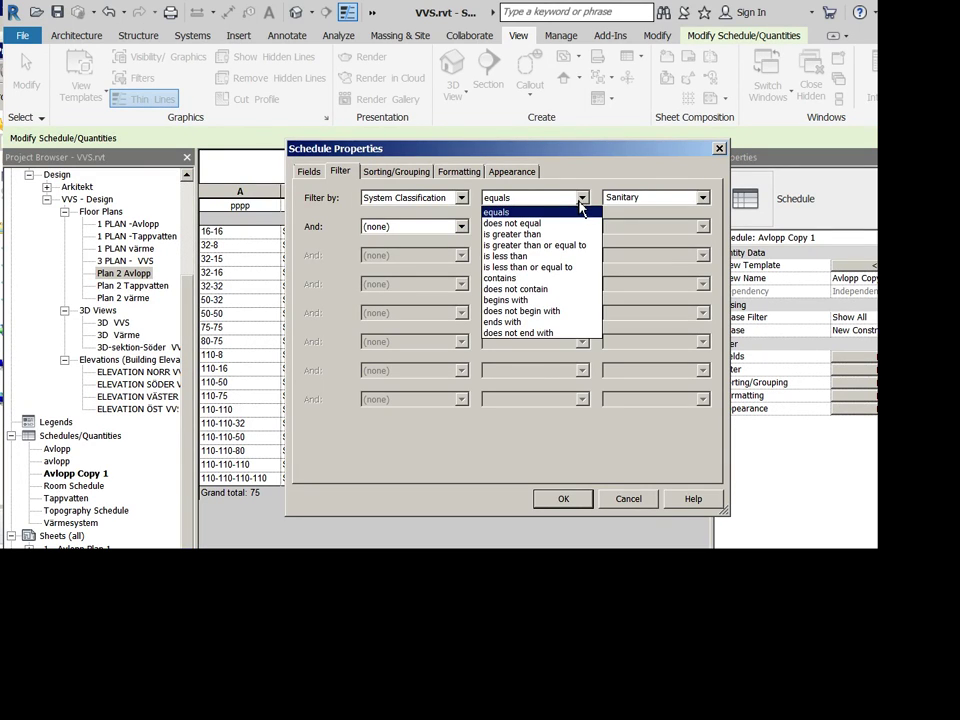
pyautogui.click(563, 279)
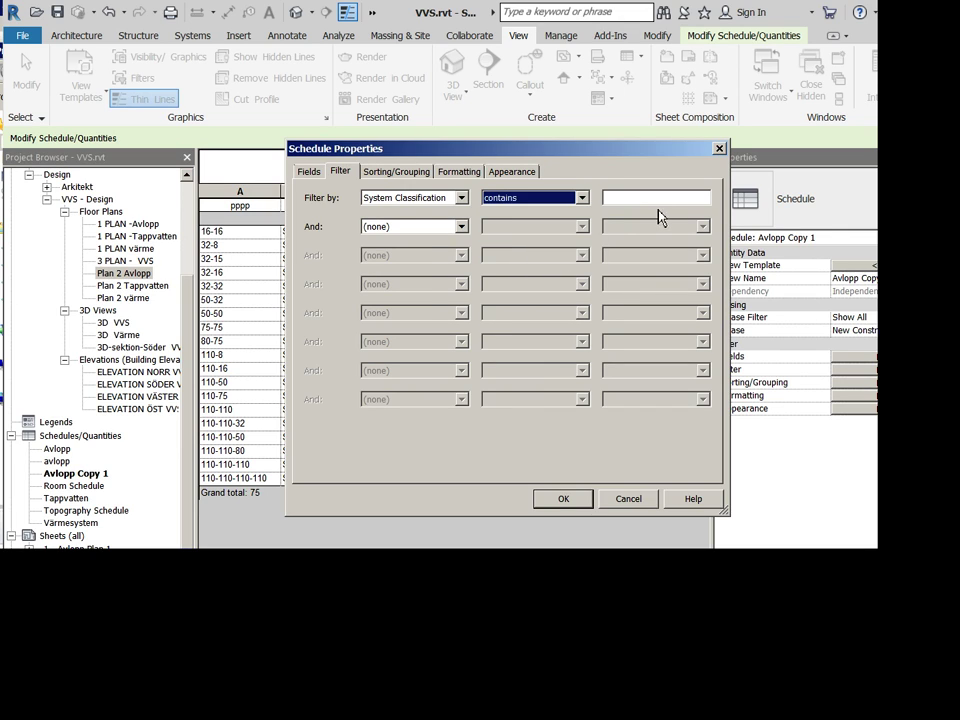
pyautogui.click(657, 198)
pyautogui.write('Dome')
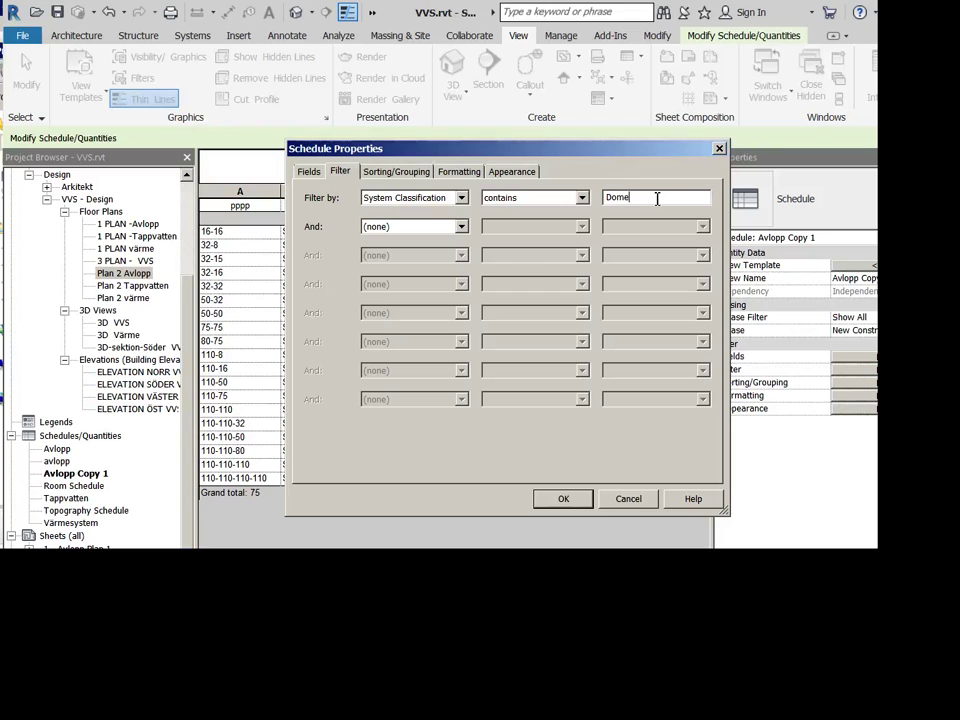
pyautogui.write('stic')
pyautogui.press('Return')
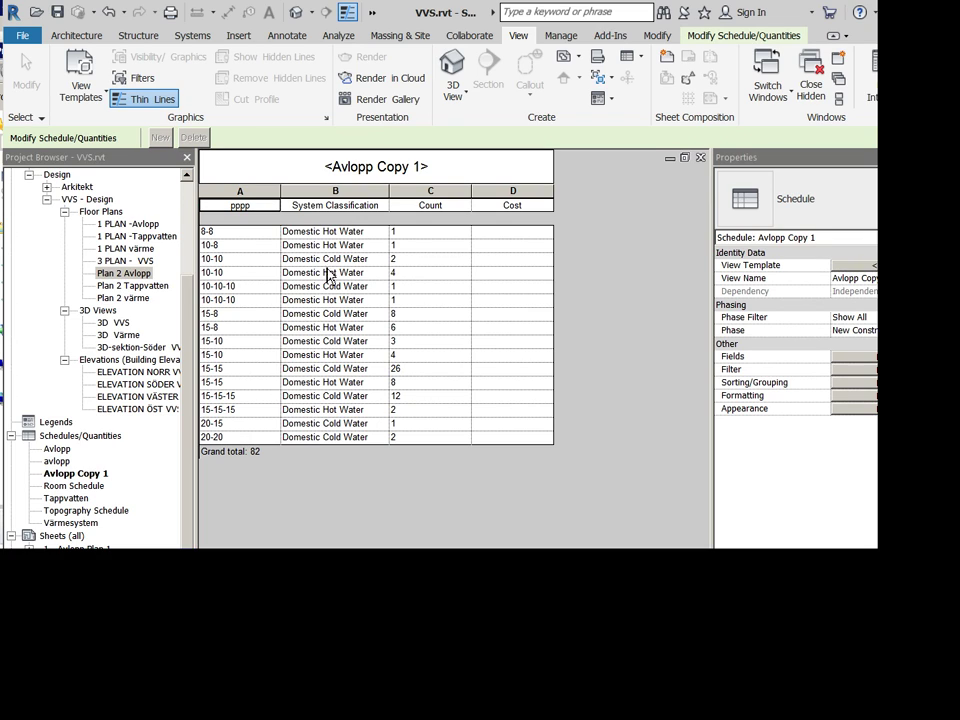
# Set the Cost of the 8-8 Domestic Hot Water fitting to 50 in the schedule.
pyautogui.click(525, 236)
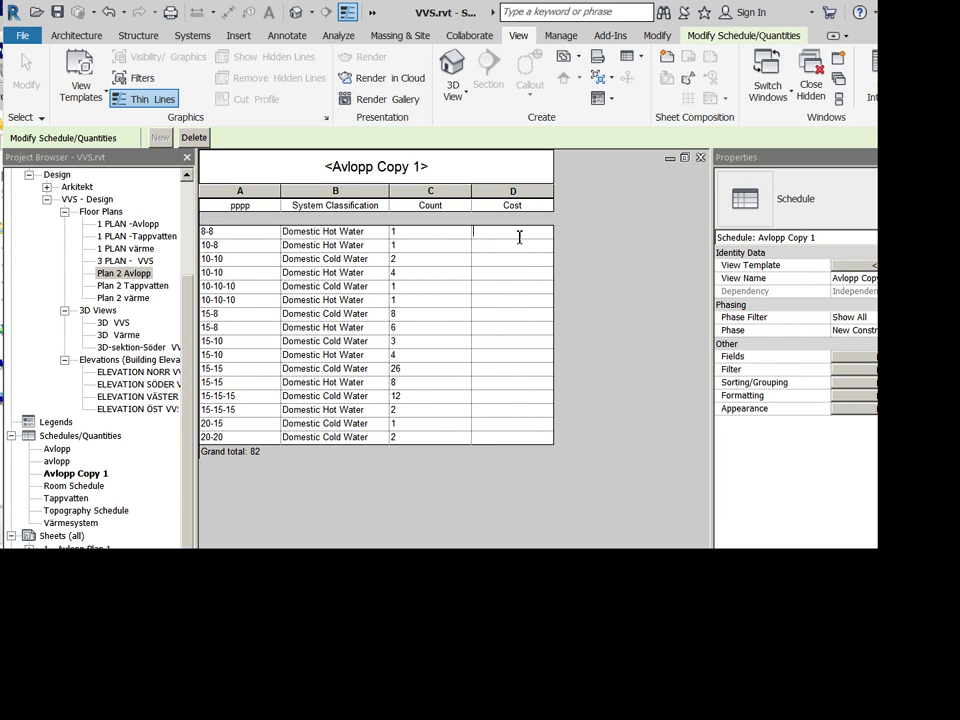
pyautogui.write('50')
pyautogui.click(519, 244)
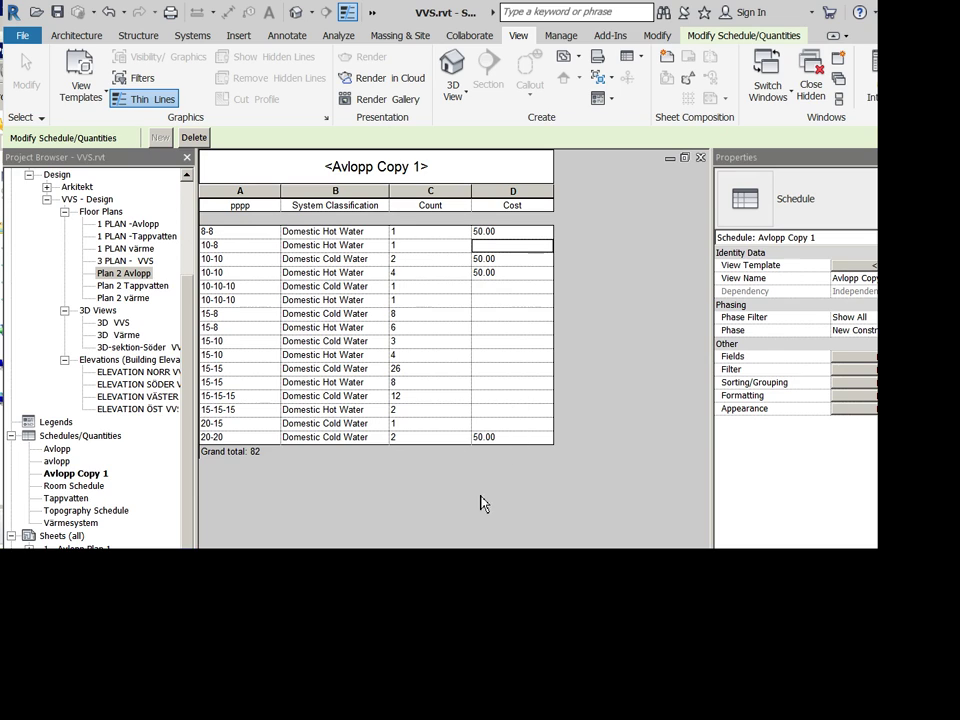
# Undo the last Cost entry and start exporting the Avlopp Copy 1 schedule as a report.
pyautogui.hotkey('ctrl', 'z')
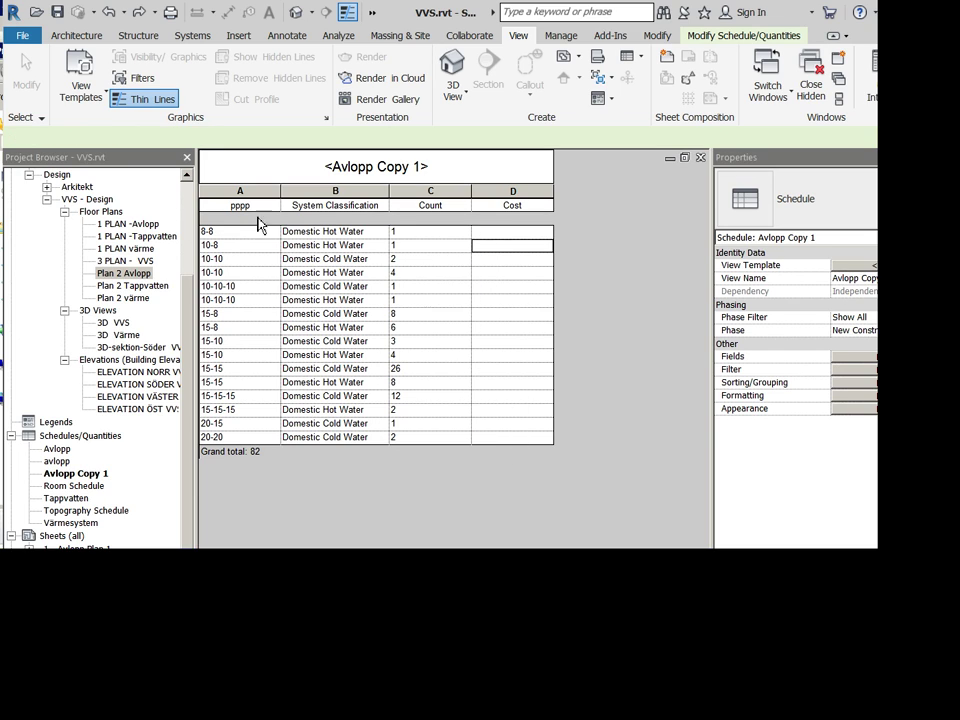
pyautogui.click(22, 36)
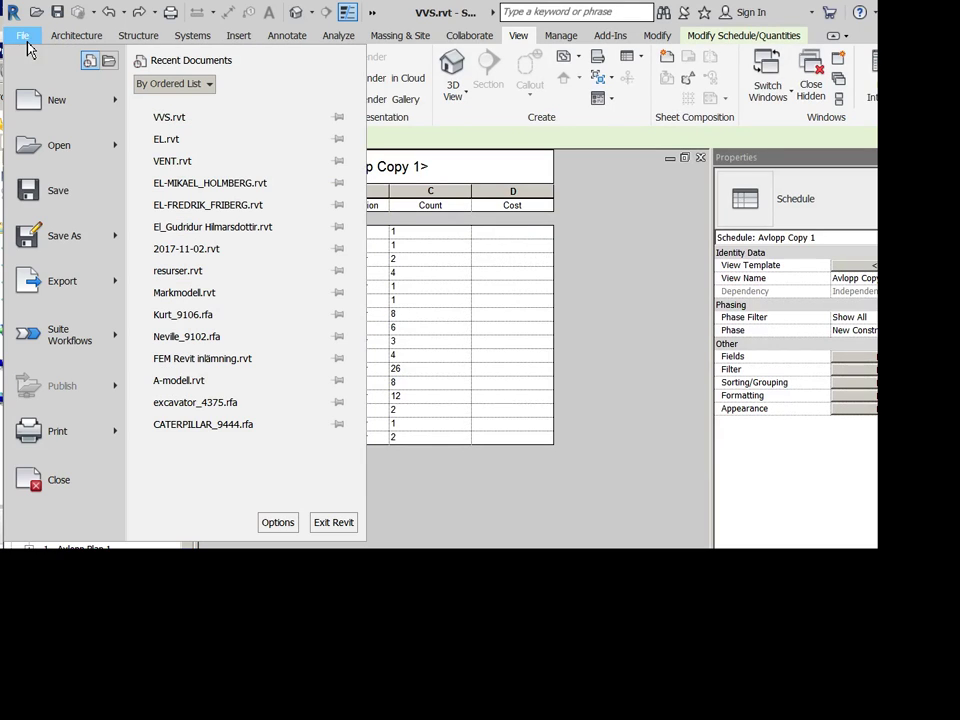
pyautogui.moveTo(79, 284)
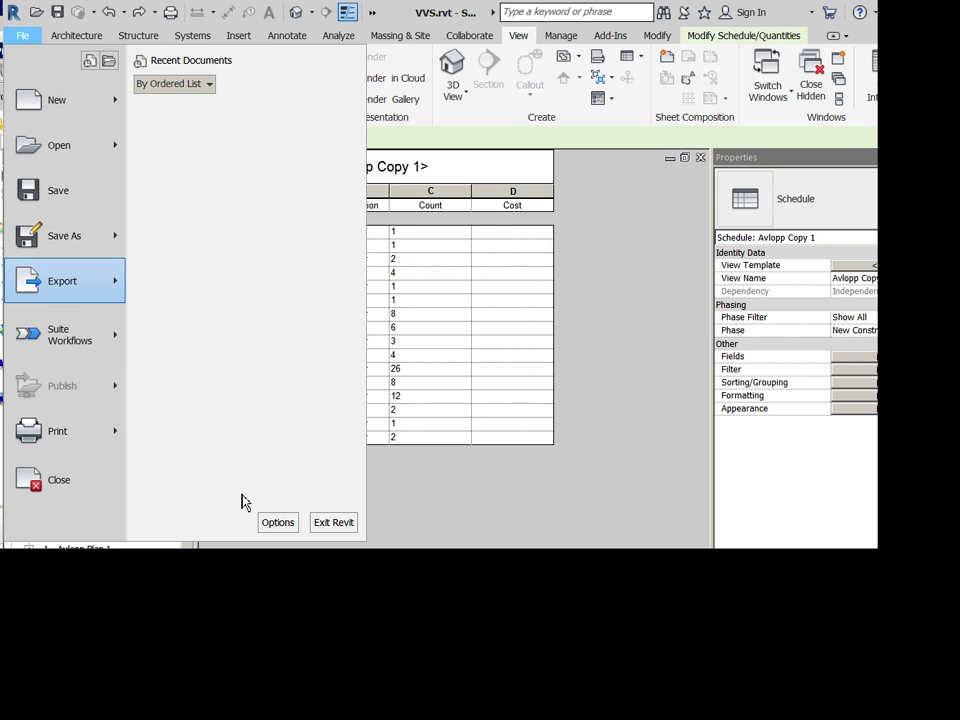
pyautogui.moveTo(340, 428)
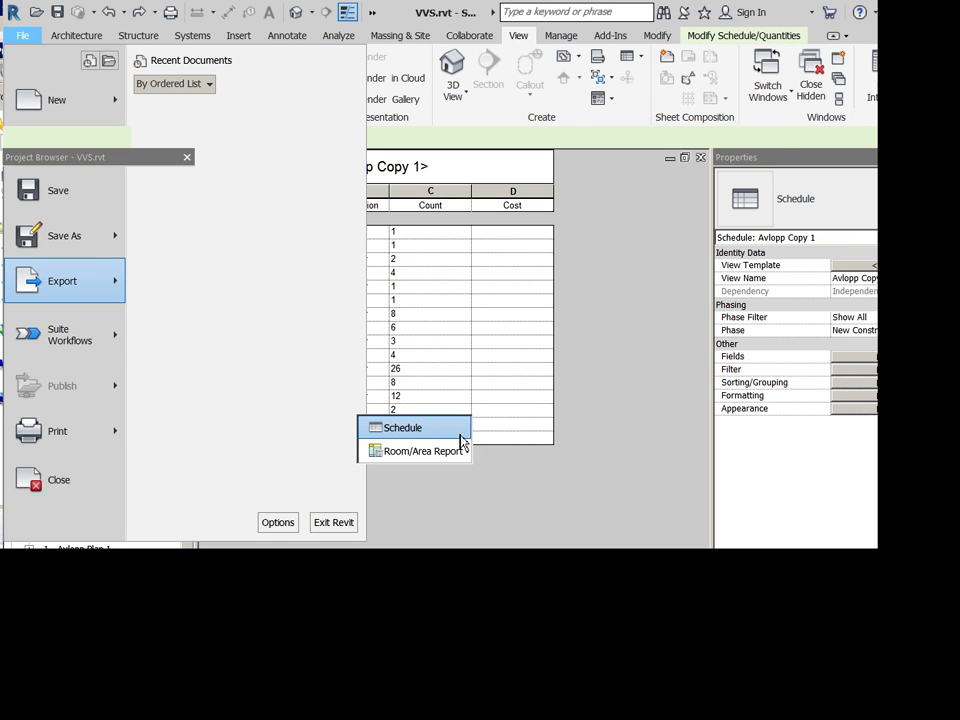
pyautogui.click(461, 436)
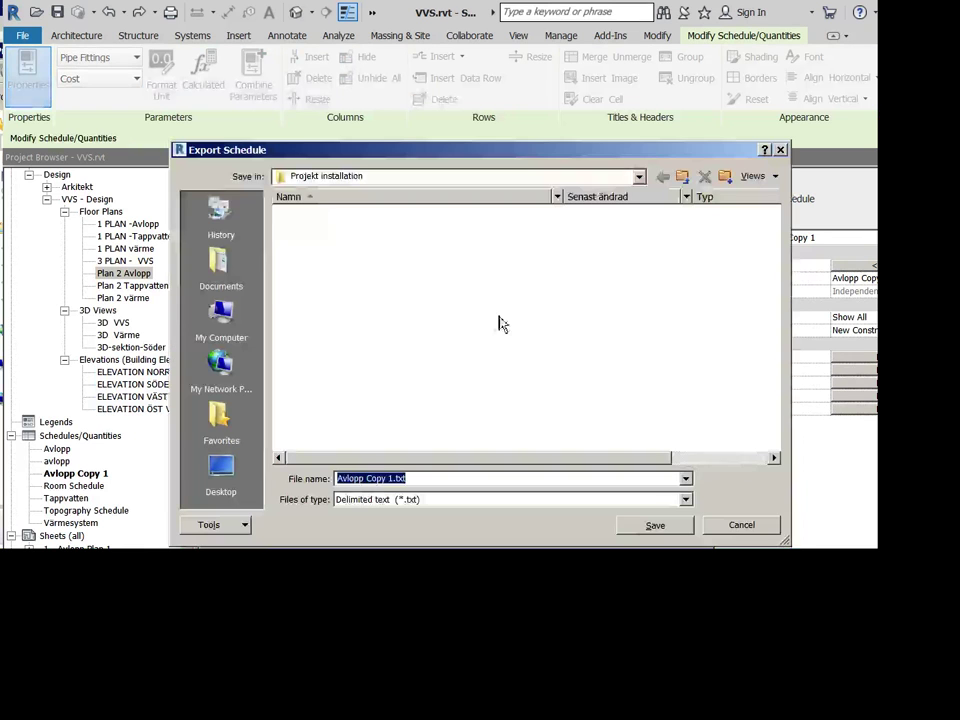
# Export the schedule to the Projekt installation folder as Tappvatten kopplingar.txt, keeping title, column headers and tab delimiter.
pyautogui.click(391, 479)
pyautogui.moveTo(391, 479); pyautogui.dragTo(268, 478)
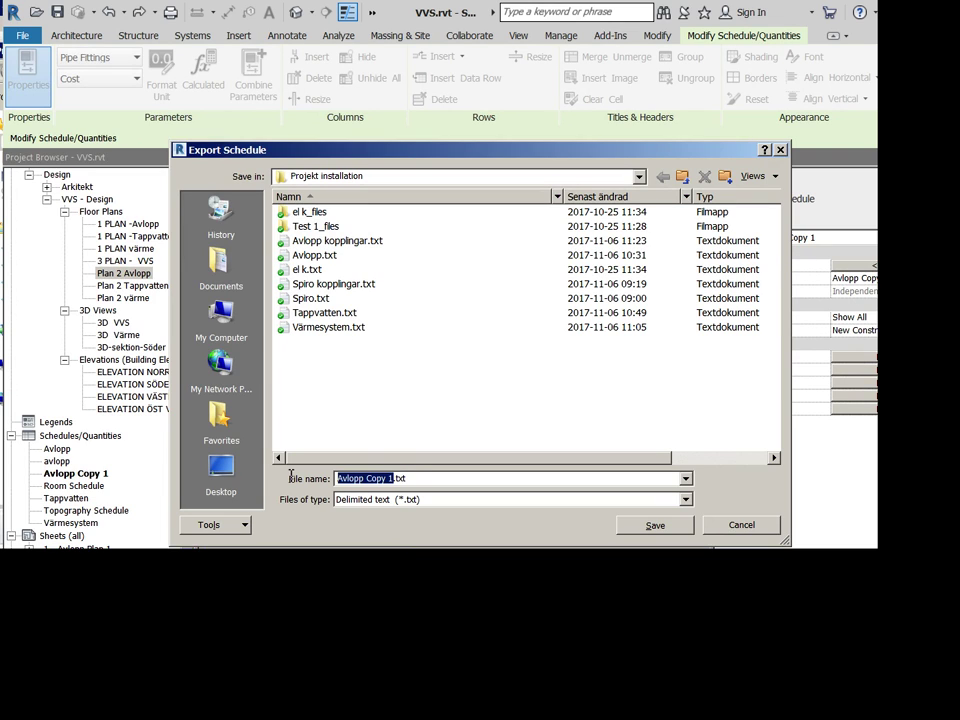
pyautogui.write('Tapp')
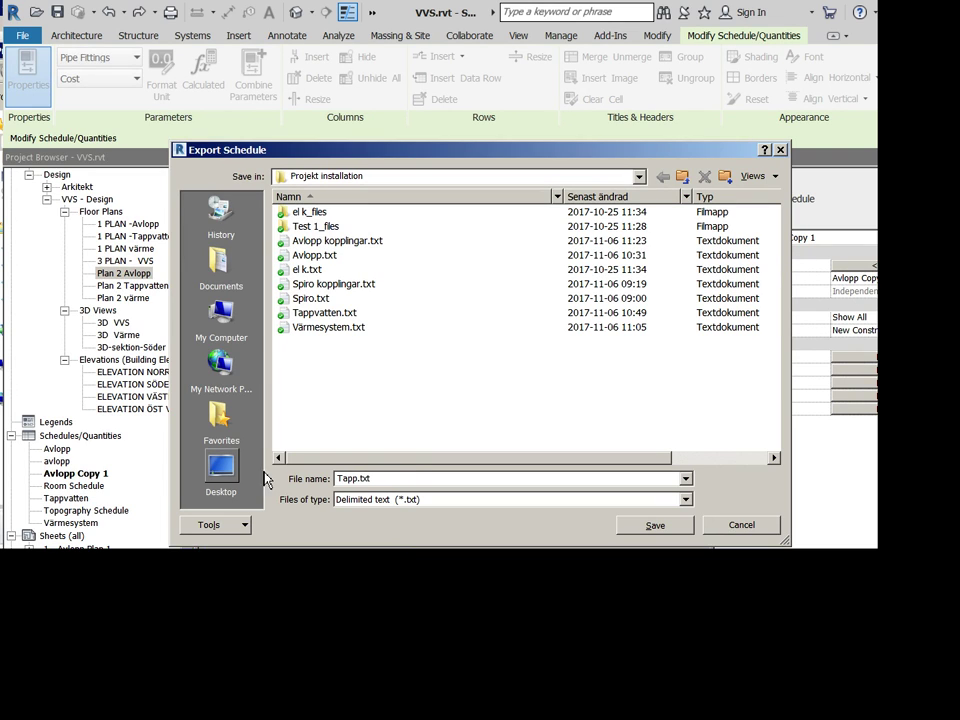
pyautogui.write('vatten')
pyautogui.press('Return')
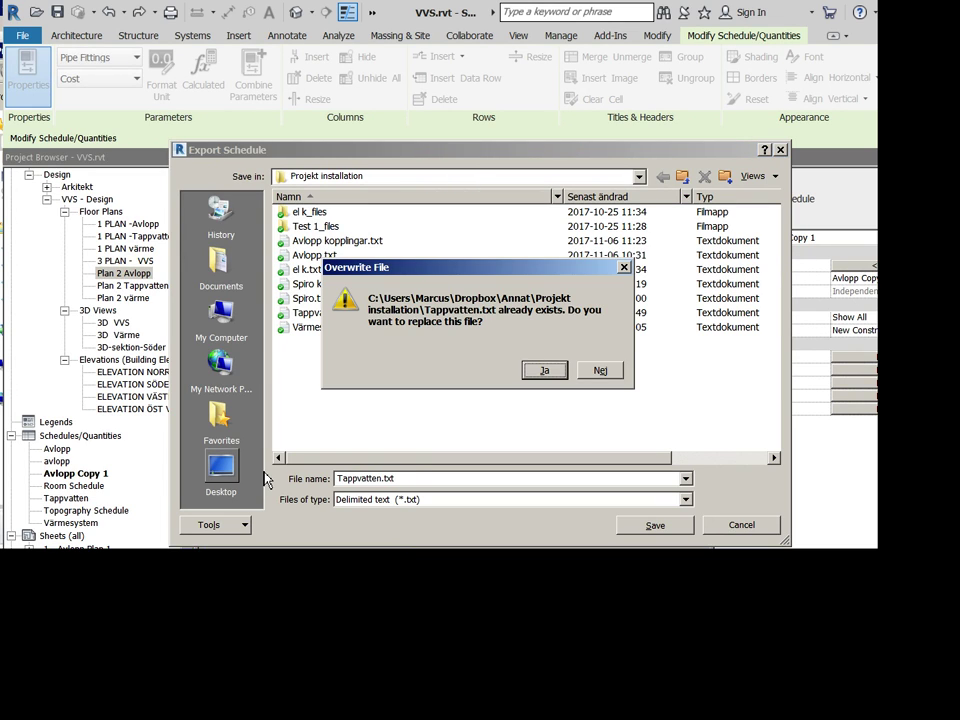
pyautogui.press('Escape')
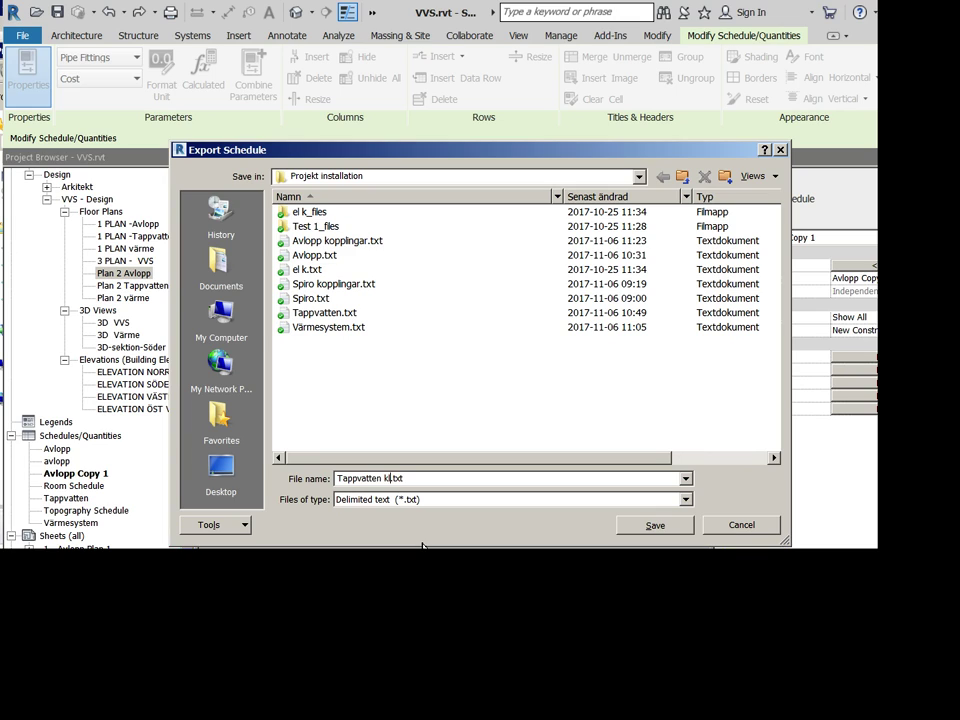
pyautogui.write('kopplingar')
pyautogui.press('Return')
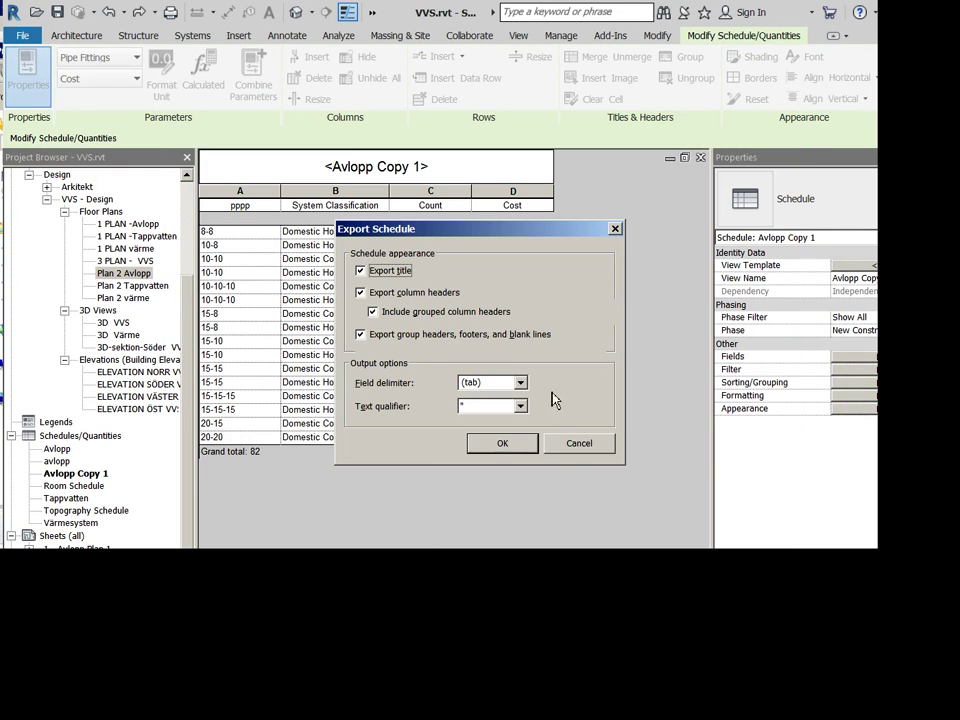
pyautogui.click(505, 444)
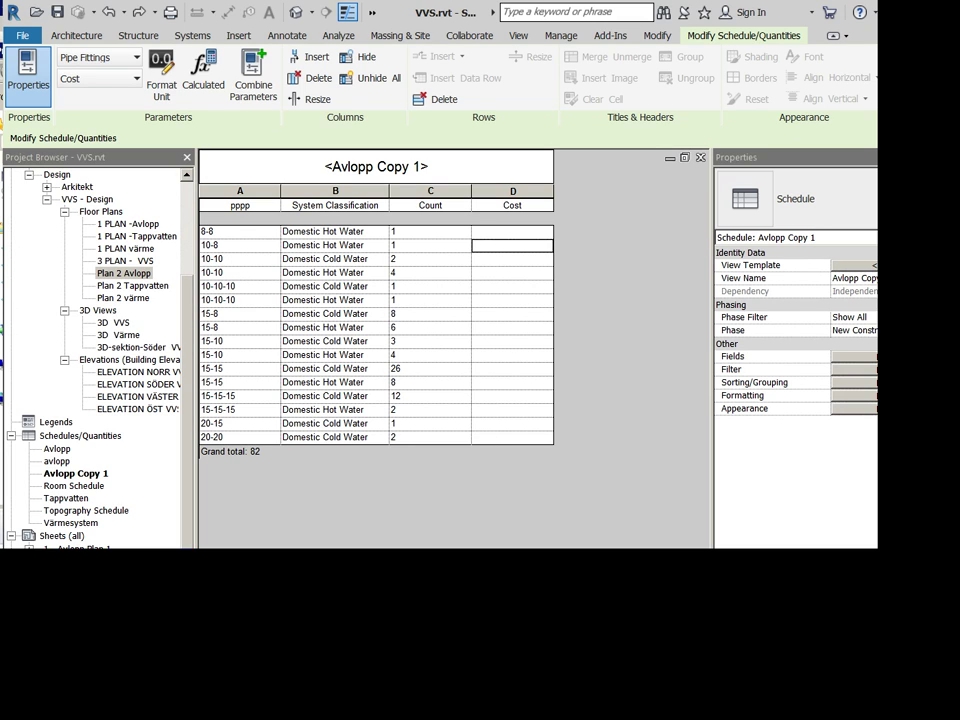
pyautogui.press('Escape')
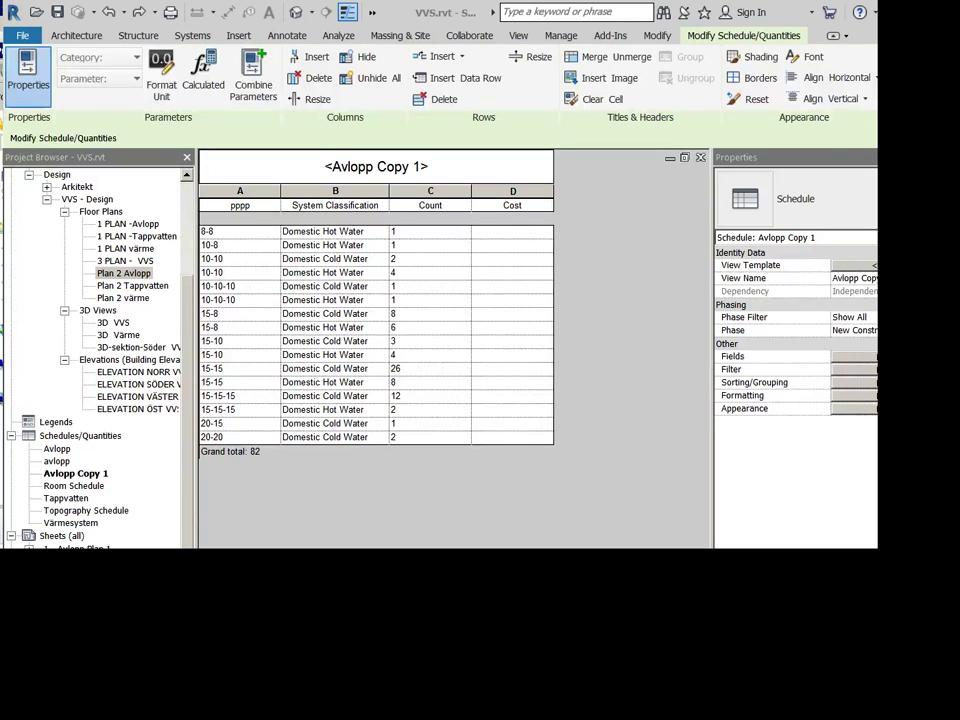
# Switch to the Projekt installation folder and open Tappvatten kopplingar.txt in OpenOffice Calc with Unicode, tab-separated text import.
pyautogui.hotkey('alt', 'Tab')
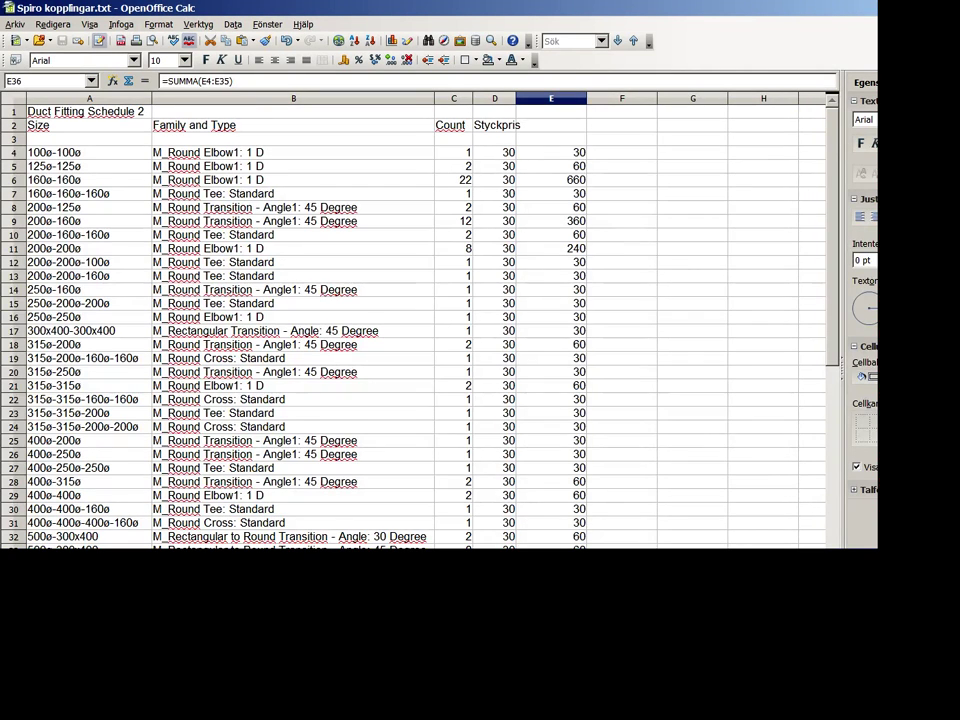
pyautogui.hotkey('alt', 'Tab')
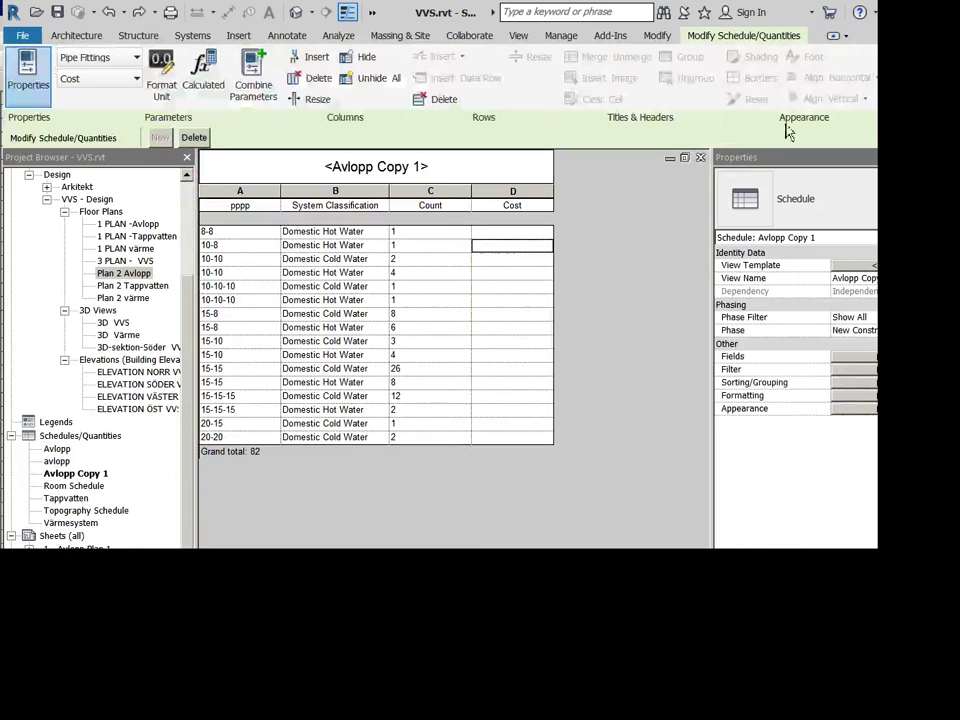
pyautogui.hotkey('alt', 'Tab')
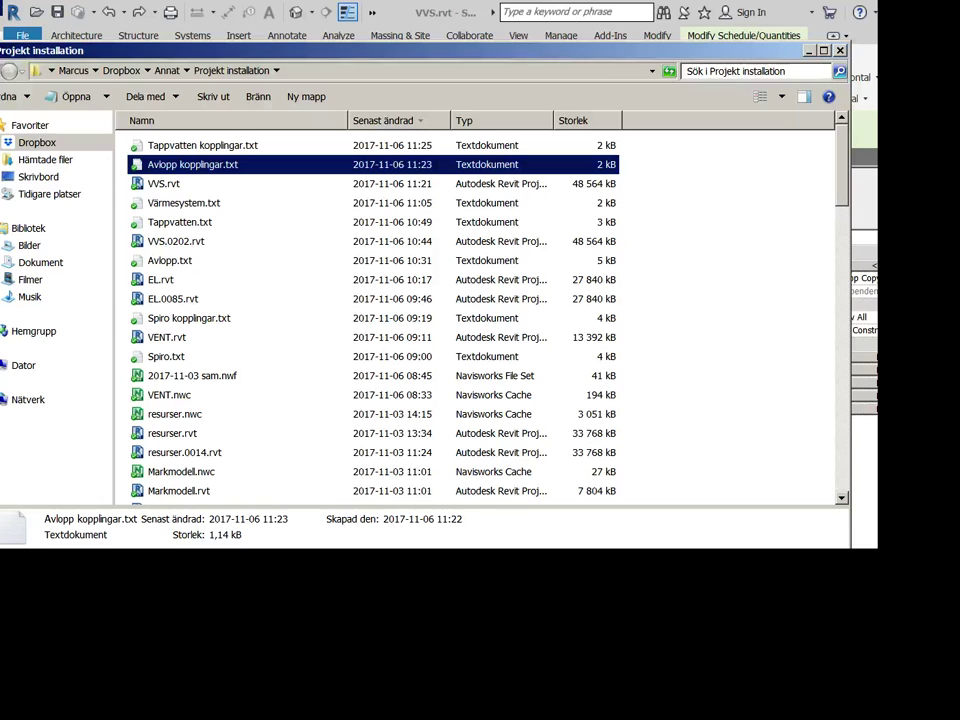
pyautogui.rightClick(273, 146)
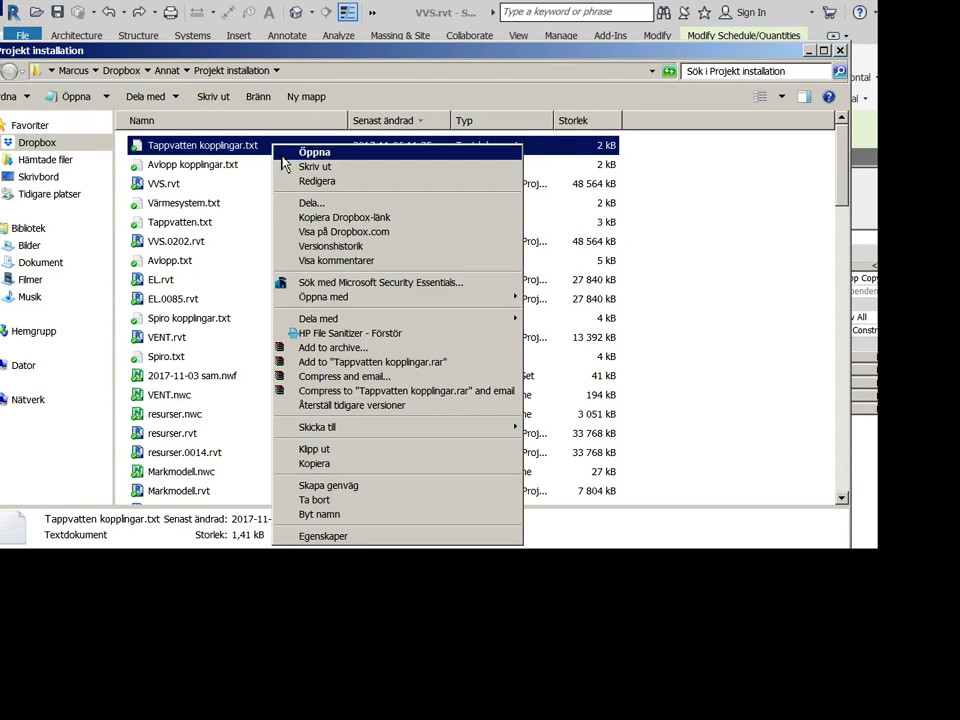
pyautogui.moveTo(500, 297)
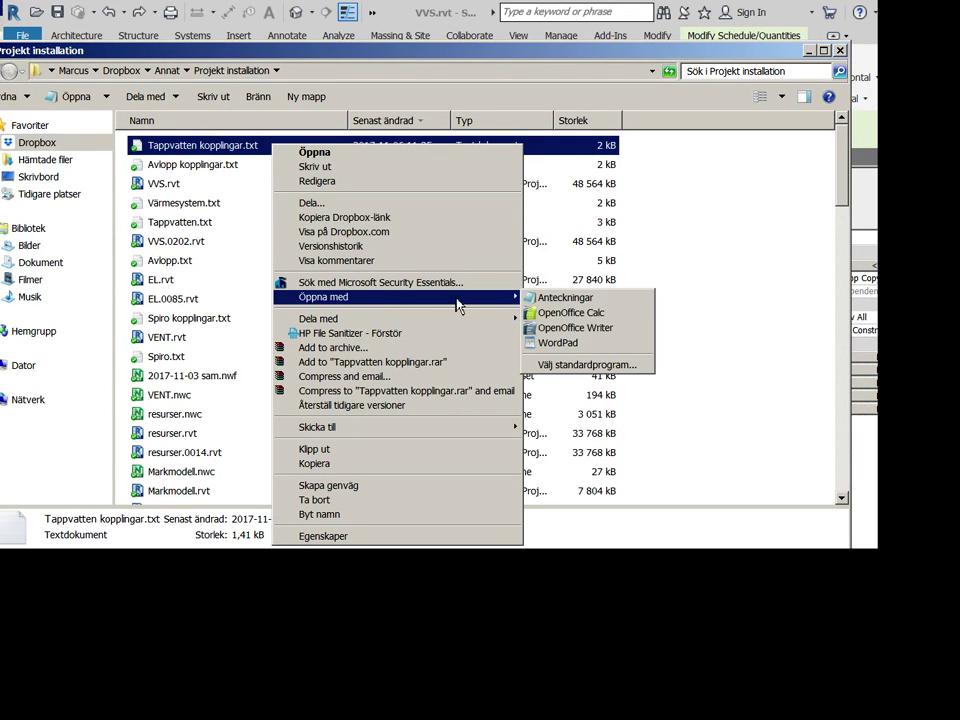
pyautogui.click(577, 318)
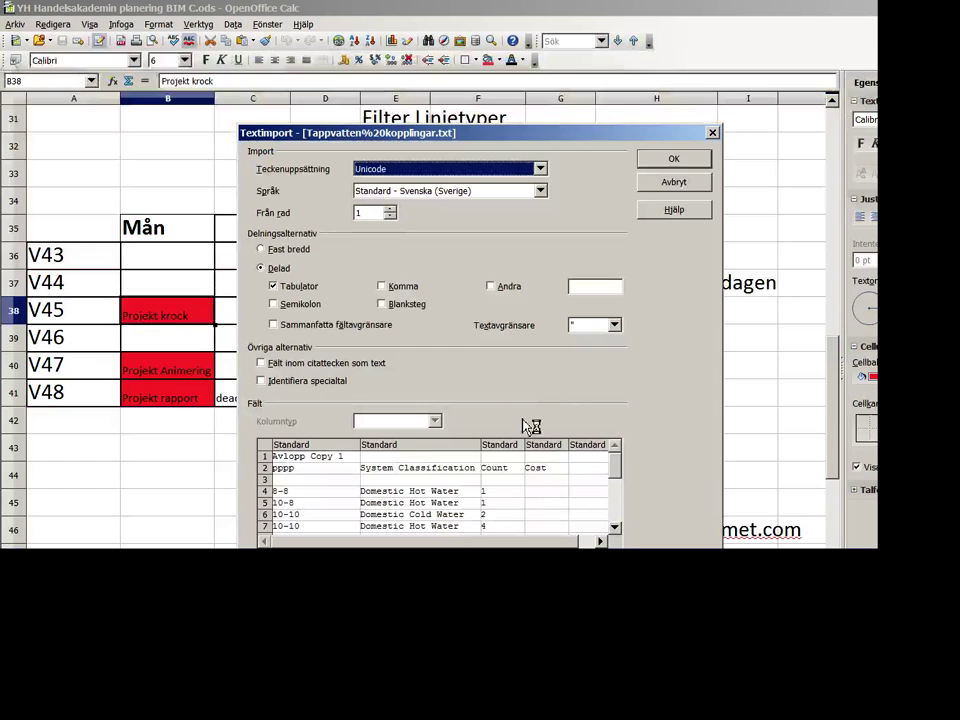
pyautogui.click(687, 163)
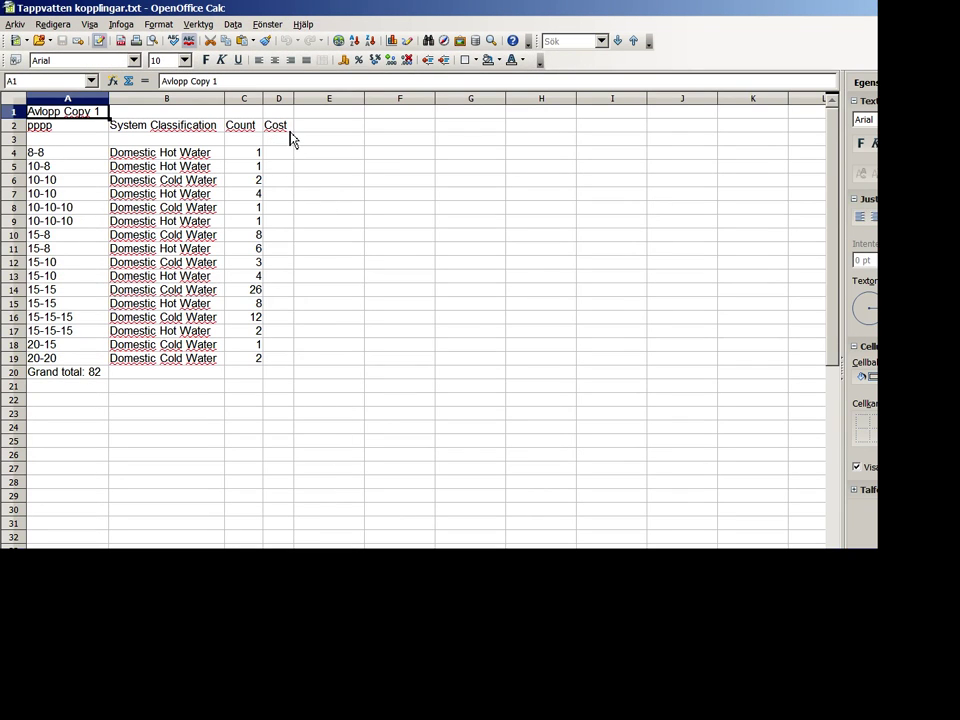
# Centre the contents of all cells horizontally and widen the Cost column.
pyautogui.click(336, 210)
pyautogui.hotkey('ctrl', 'a')
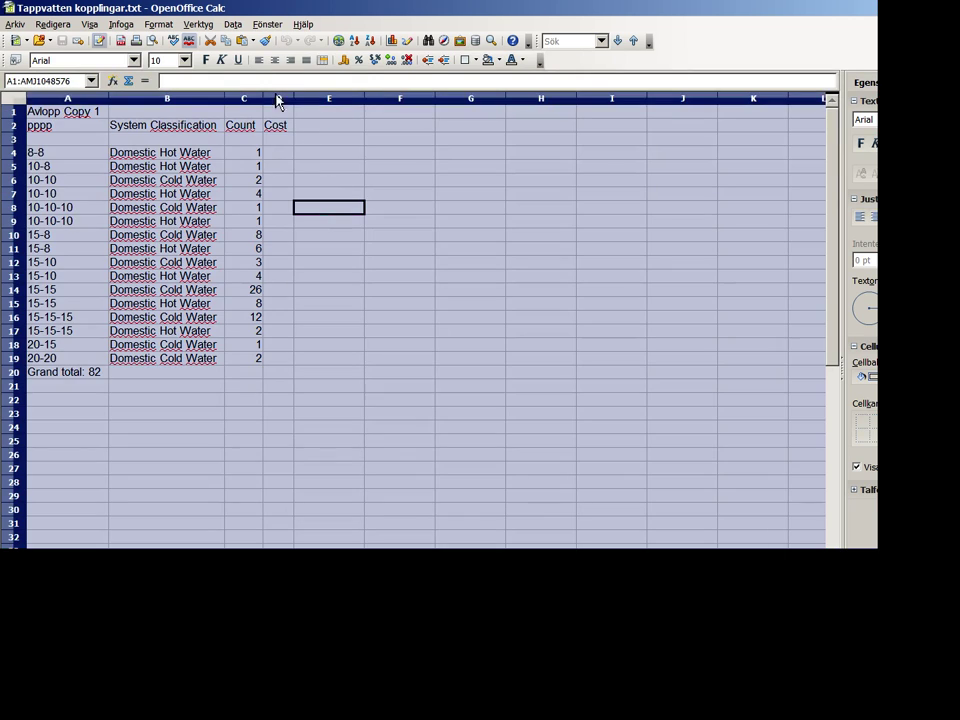
pyautogui.click(277, 60)
pyautogui.moveTo(325, 358); pyautogui.dragTo(371, 362)
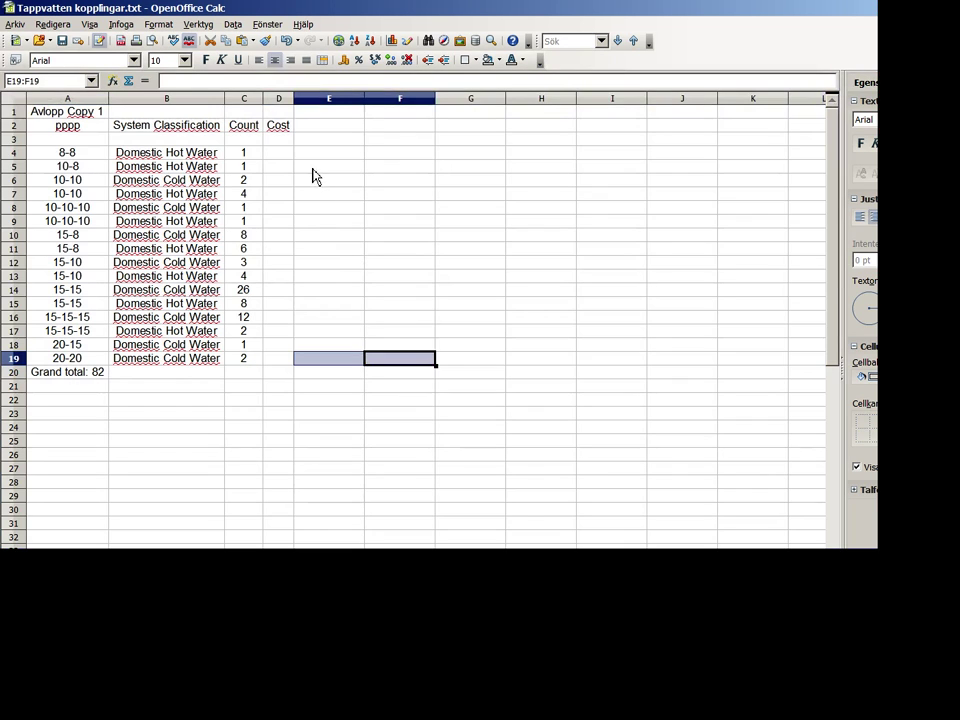
pyautogui.moveTo(297, 100); pyautogui.dragTo(347, 150)
pyautogui.click(334, 143)
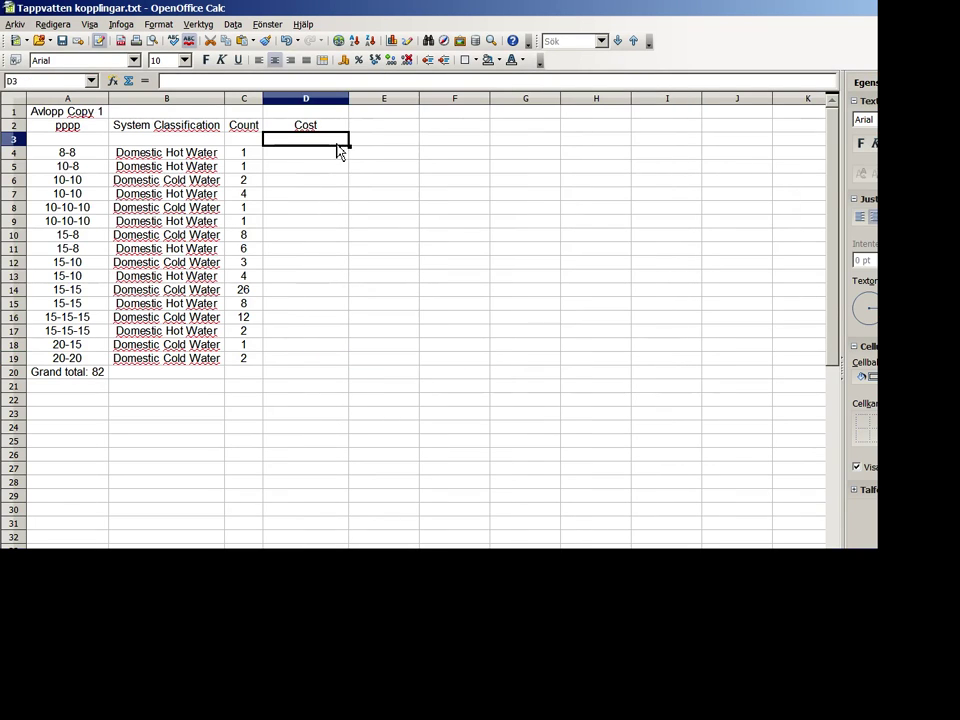
pyautogui.click(322, 156)
pyautogui.write('=')
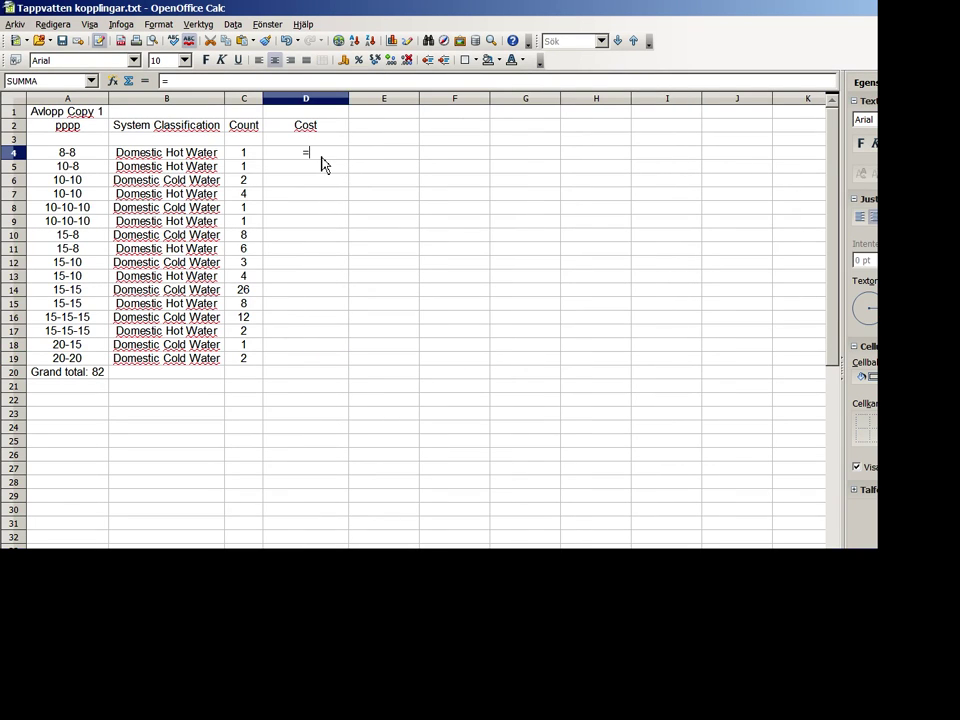
pyautogui.press('Left')
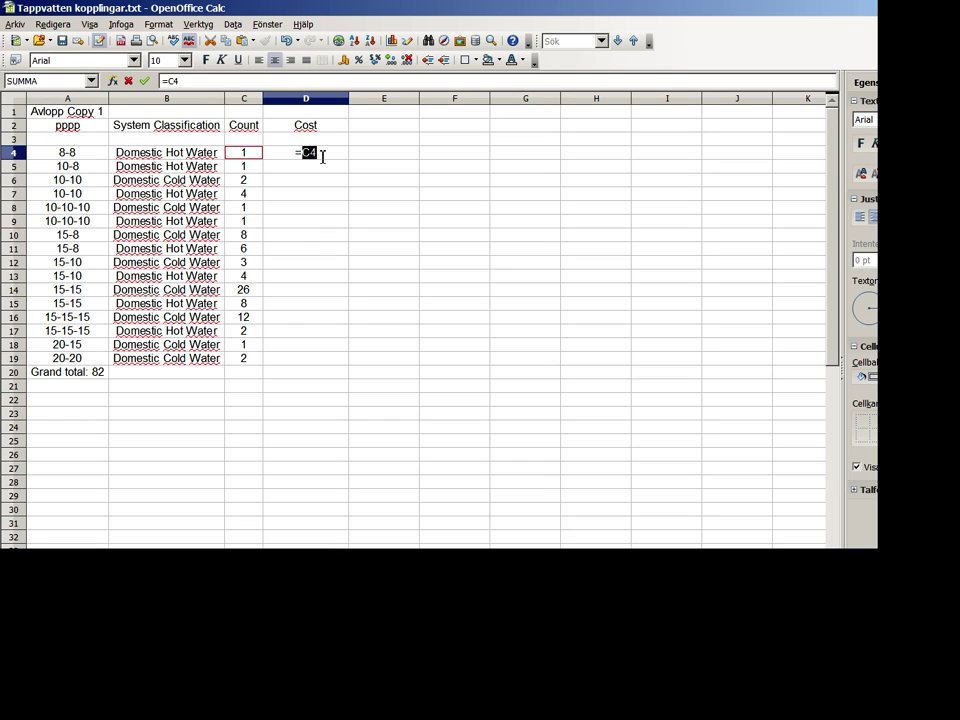
pyautogui.press('Escape')
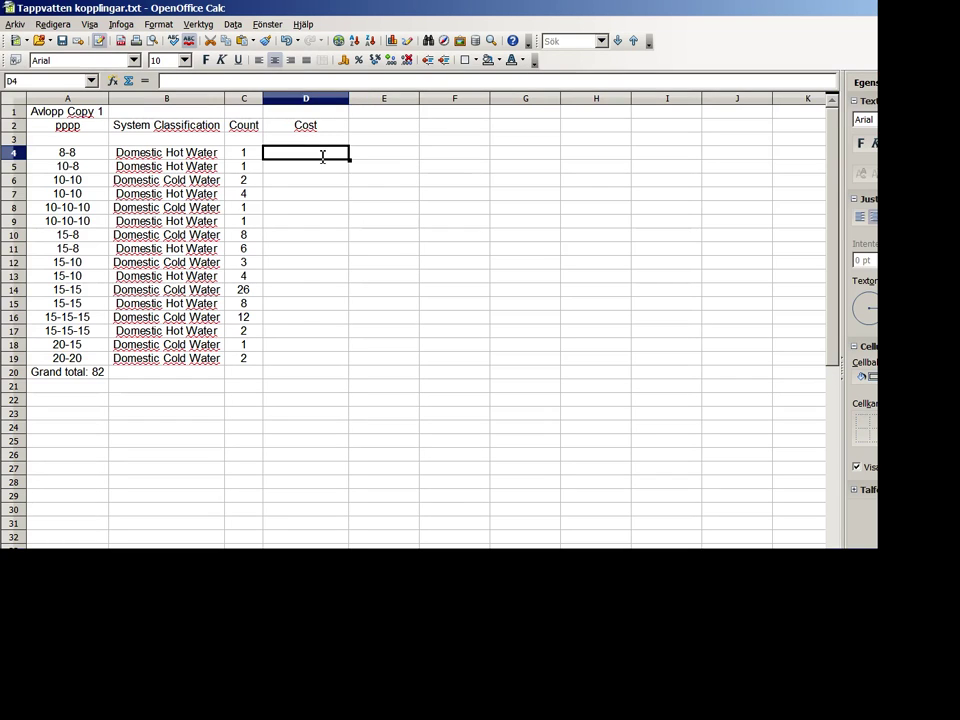
# Add the header "Pris" in E2 and replace the Cost header in D2 with "Styckpris".
pyautogui.press('Up')
pyautogui.press('Up')
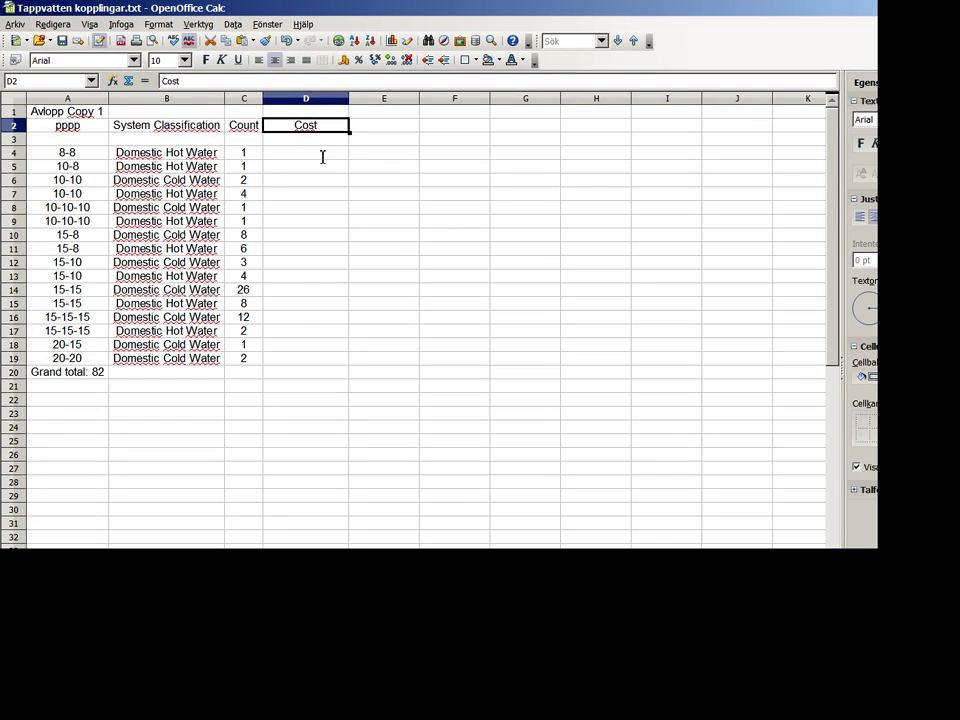
pyautogui.press('Right')
pyautogui.write('Pris')
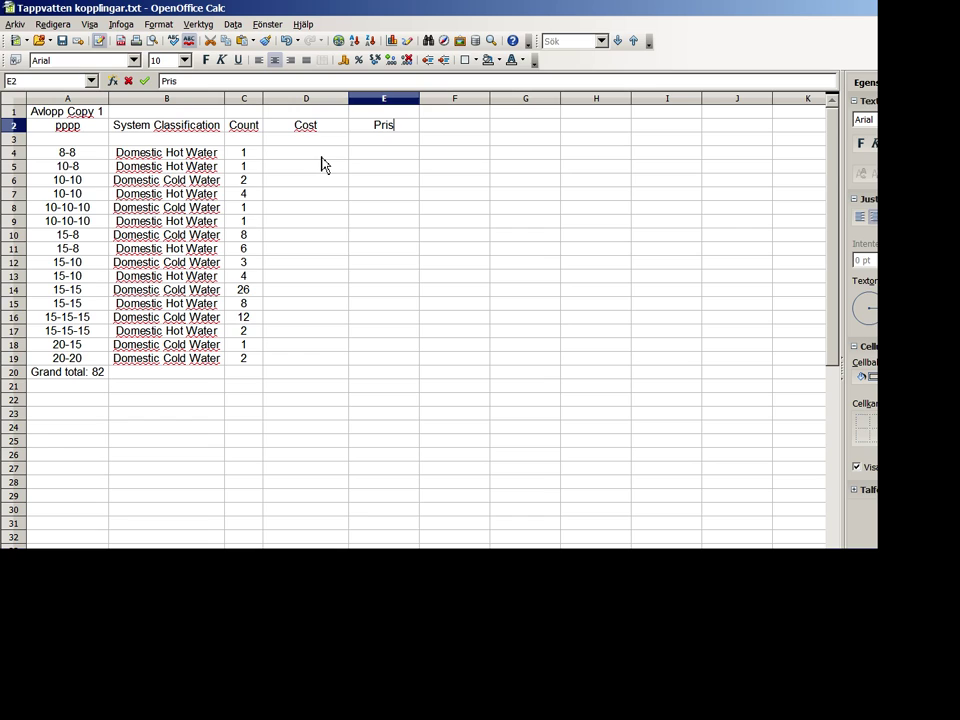
pyautogui.press('Left')
pyautogui.write('S')
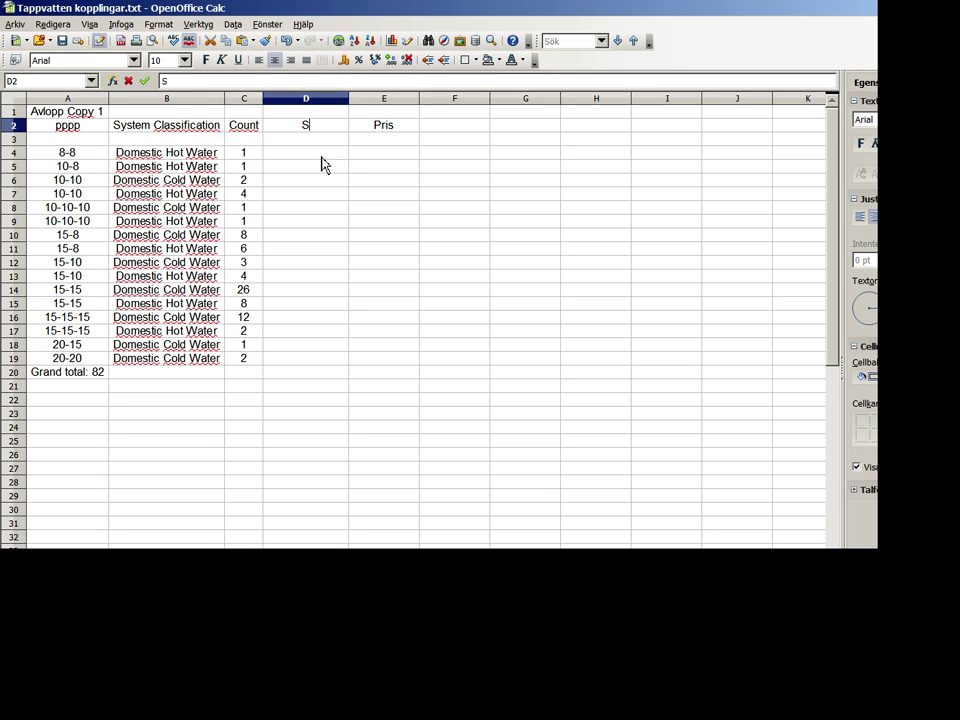
pyautogui.write('tyckpris')
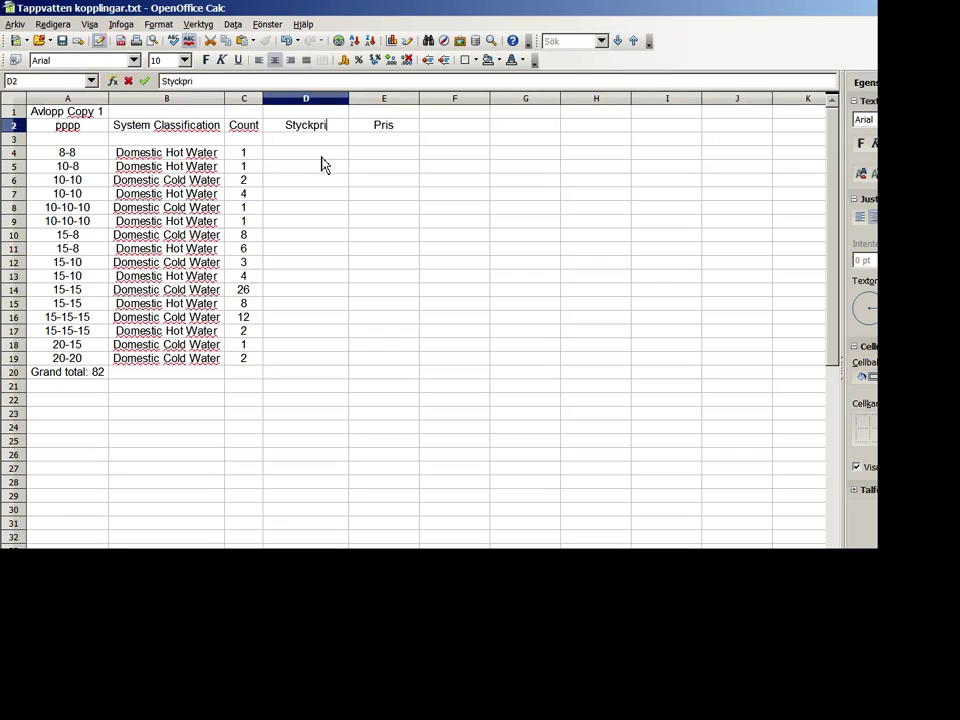
pyautogui.press('Return')
pyautogui.press('Return')
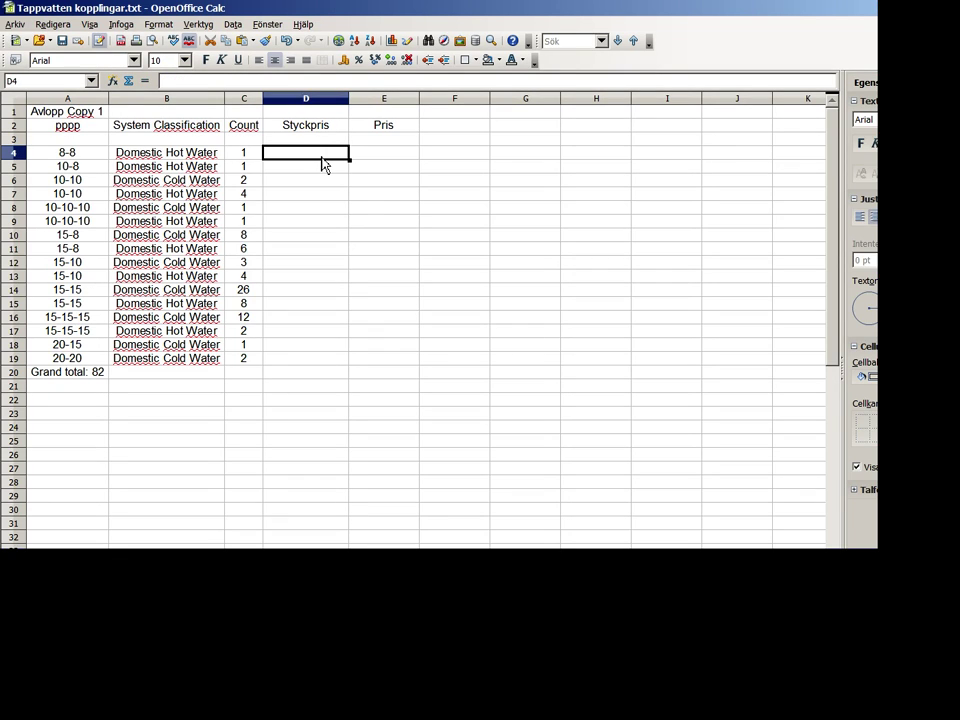
# Enter a unit price of 50 in D4 and D5 and fill it down through D19.
pyautogui.write('05')
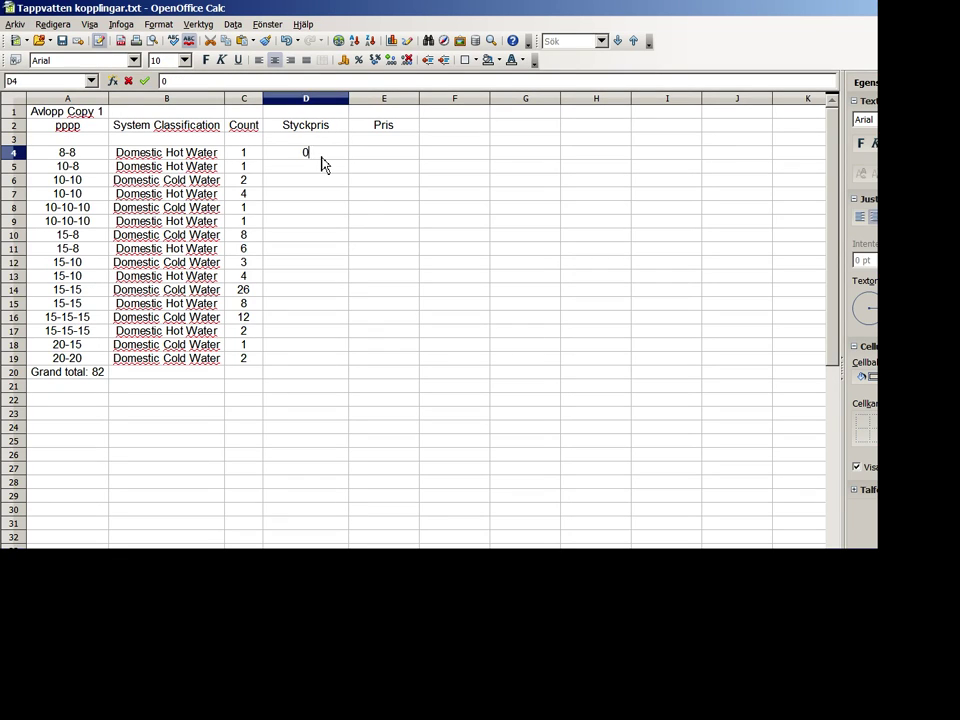
pyautogui.press('BackSpace')
pyautogui.write('50')
pyautogui.press('Return')
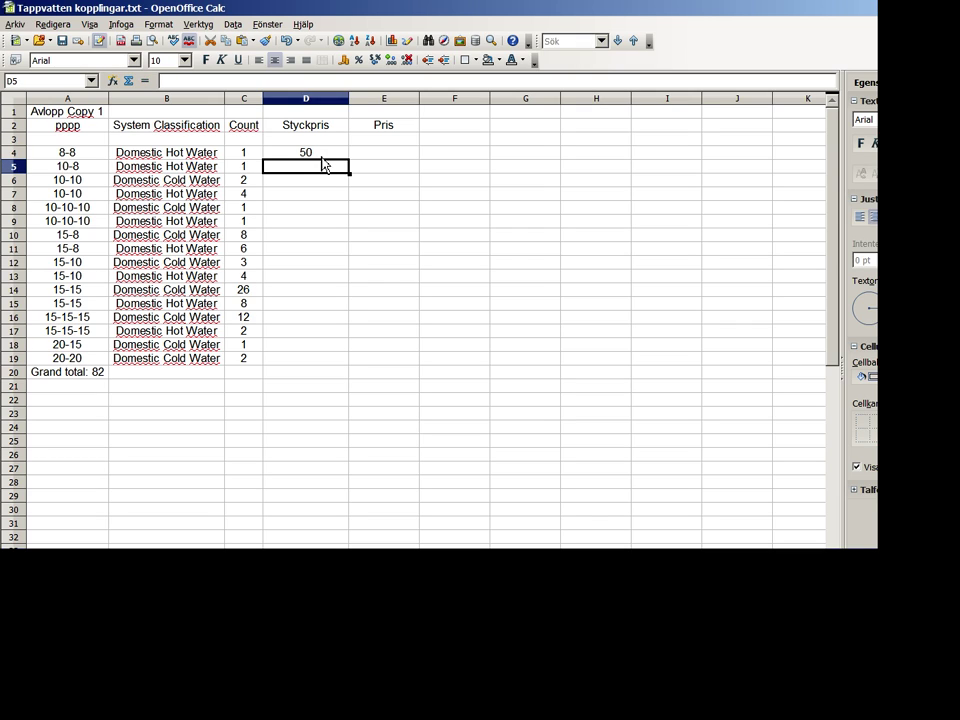
pyautogui.write('50')
pyautogui.press('Return')
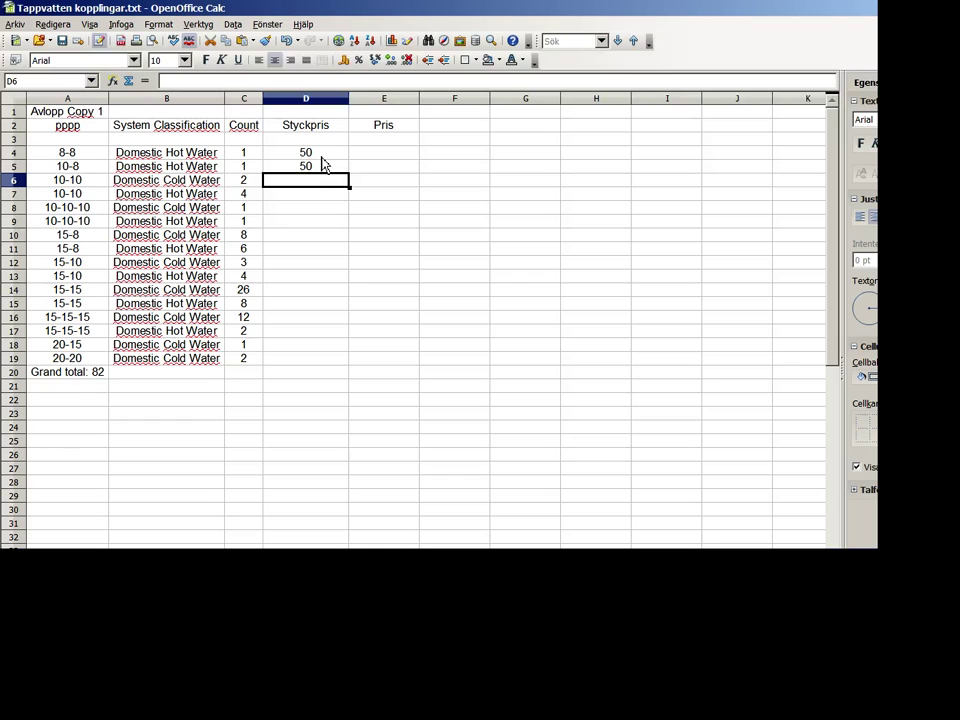
pyautogui.moveTo(321, 155); pyautogui.dragTo(330, 366)
# Calculate the first row's price in E4 with the formula =D4*C4 and fill it down through E19.
pyautogui.click(403, 158)
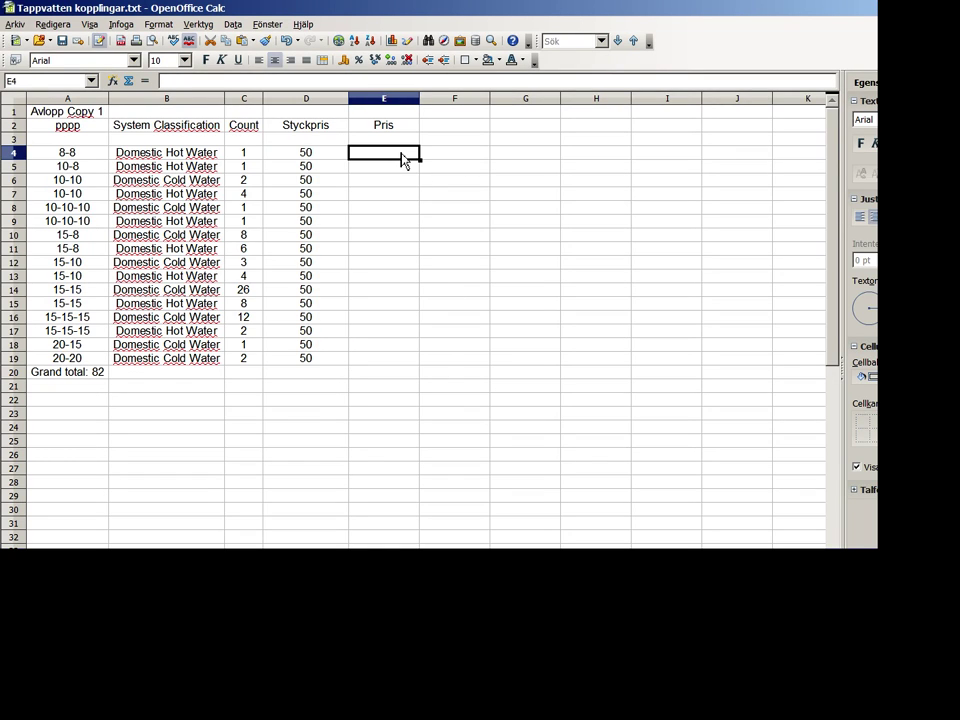
pyautogui.write('=')
pyautogui.press('Left')
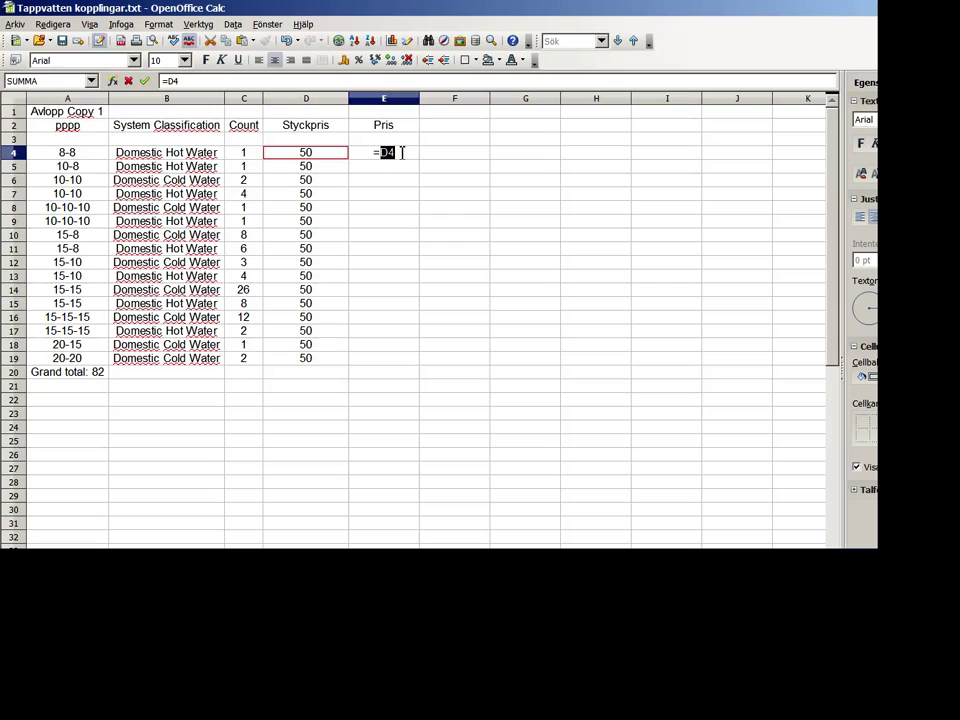
pyautogui.write('*')
pyautogui.press('Left')
pyautogui.press('Left')
pyautogui.press('Return')
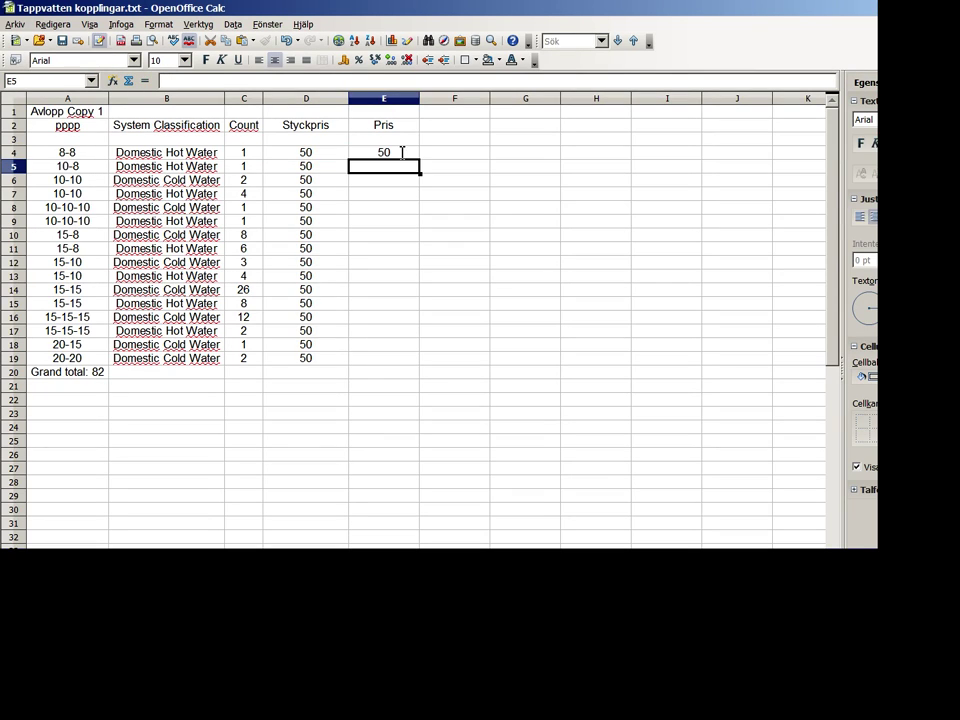
pyautogui.click(441, 247)
pyautogui.click(404, 155)
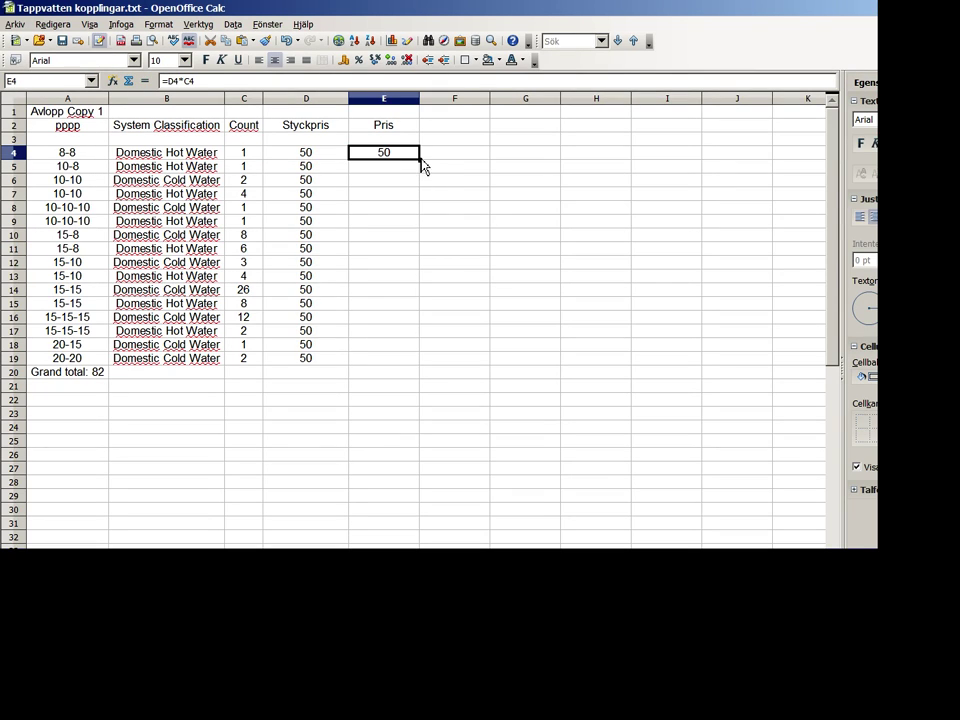
pyautogui.moveTo(422, 162); pyautogui.dragTo(415, 362)
# Add a grand total in E20 that sums the prices in E4:E19.
pyautogui.click(401, 374)
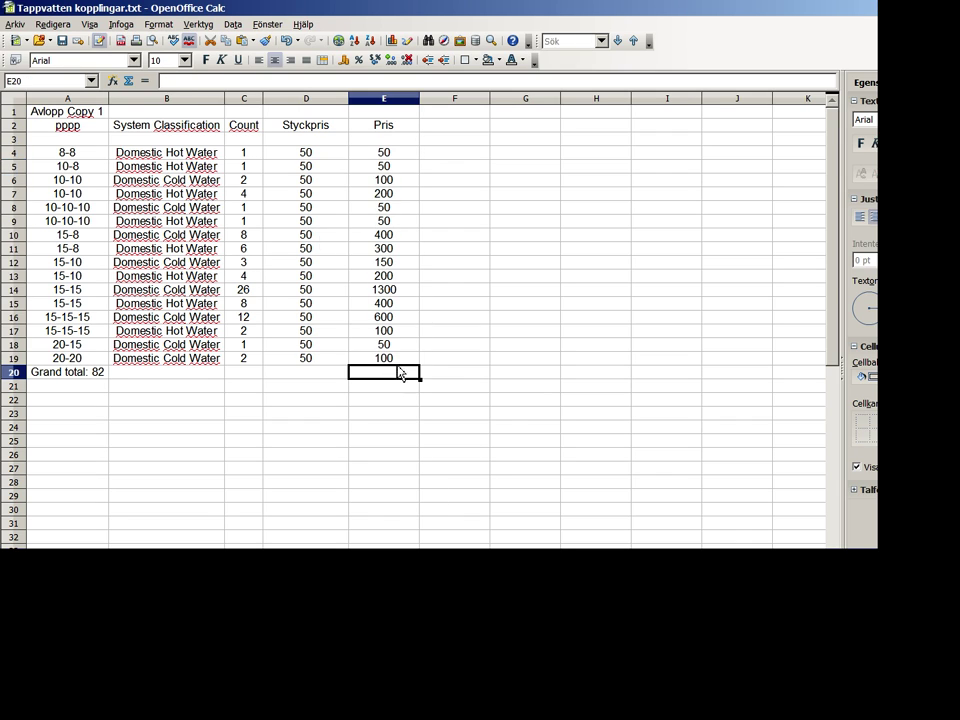
pyautogui.click(128, 81)
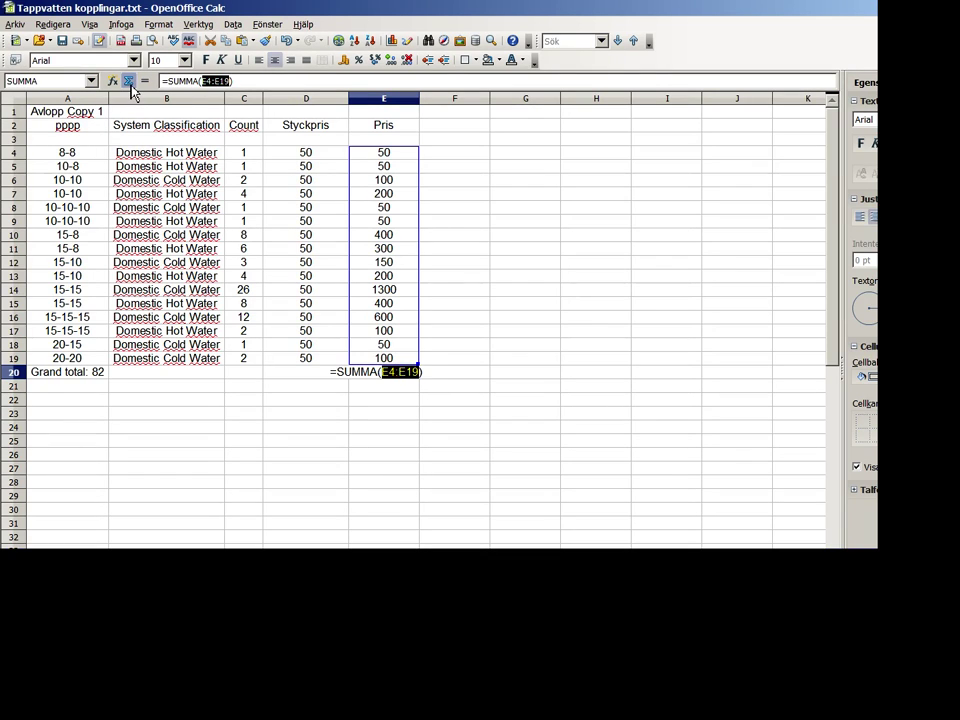
pyautogui.press('Return')
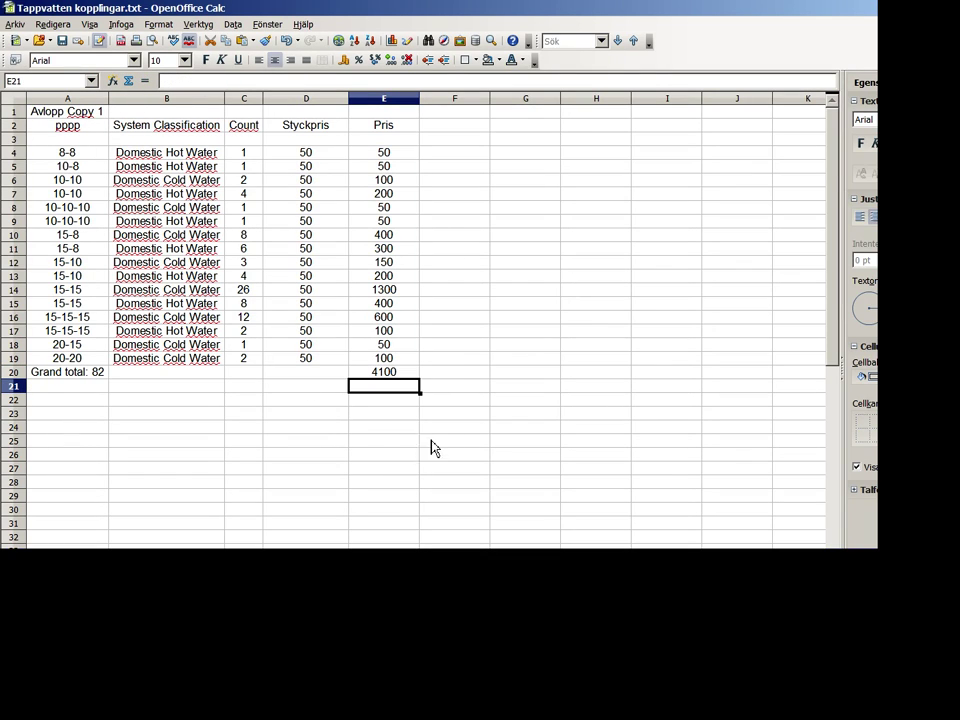
# Make the price total in E20 bold and save the spreadsheet under its existing file name.
pyautogui.click(414, 376)
pyautogui.hotkey('ctrl', 'b')
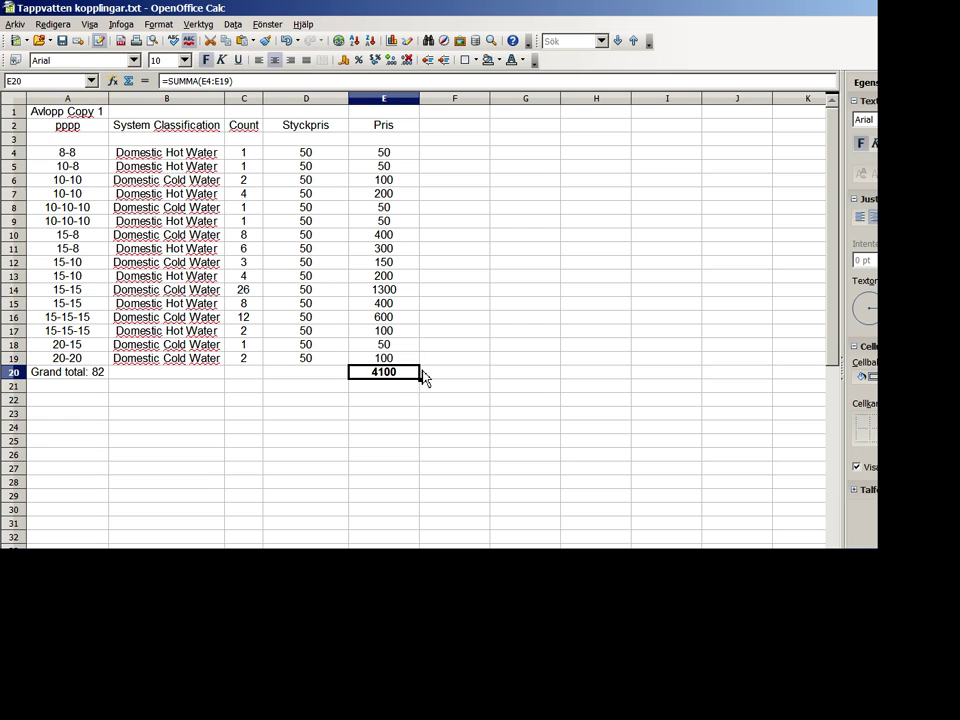
pyautogui.click(480, 413)
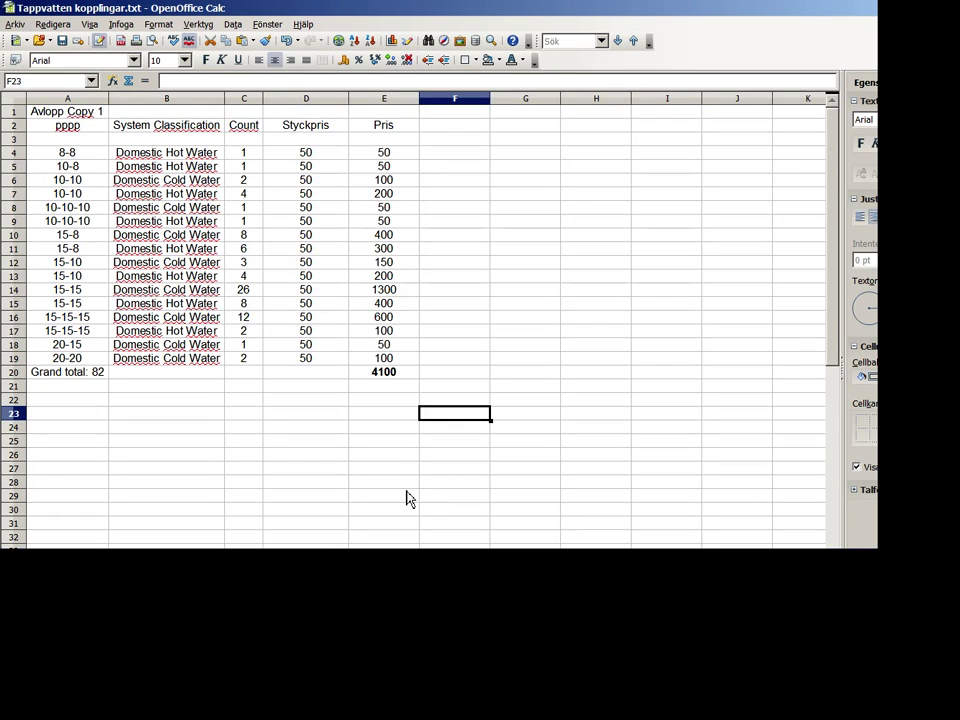
pyautogui.hotkey('ctrl', 's')
pyautogui.press('Return')
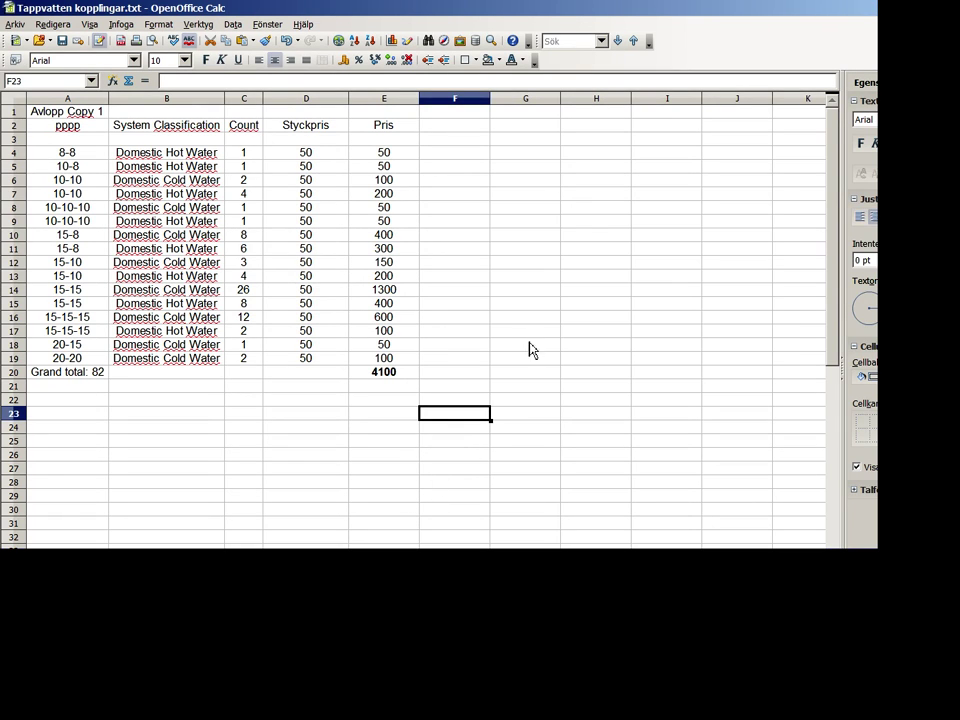